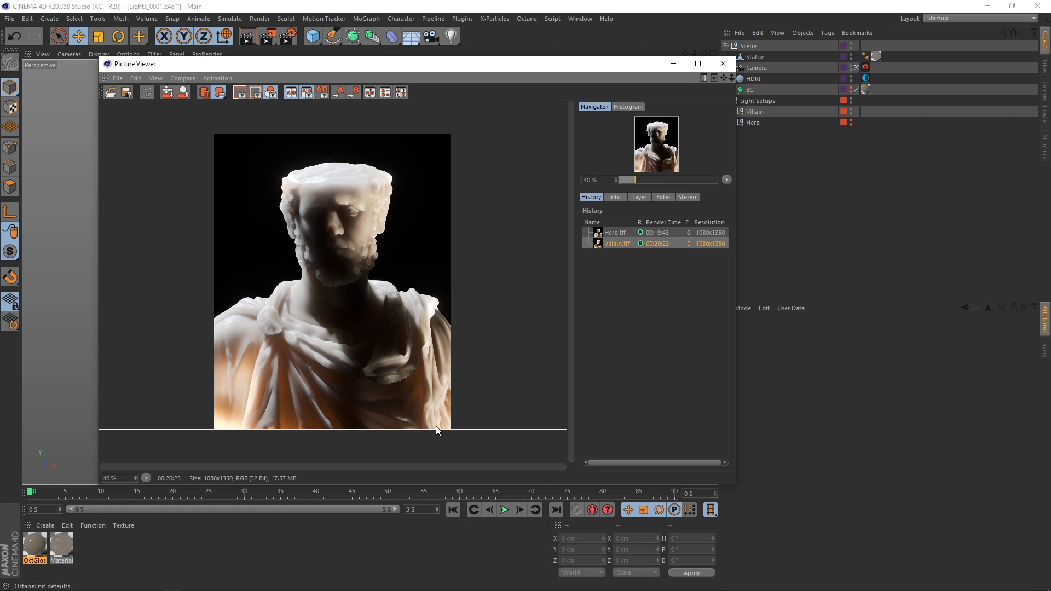
Compare the Hero and Villain renders by sweeping the A/B divider across the full image height.
left_click_drag(436, 429, 515, 66)
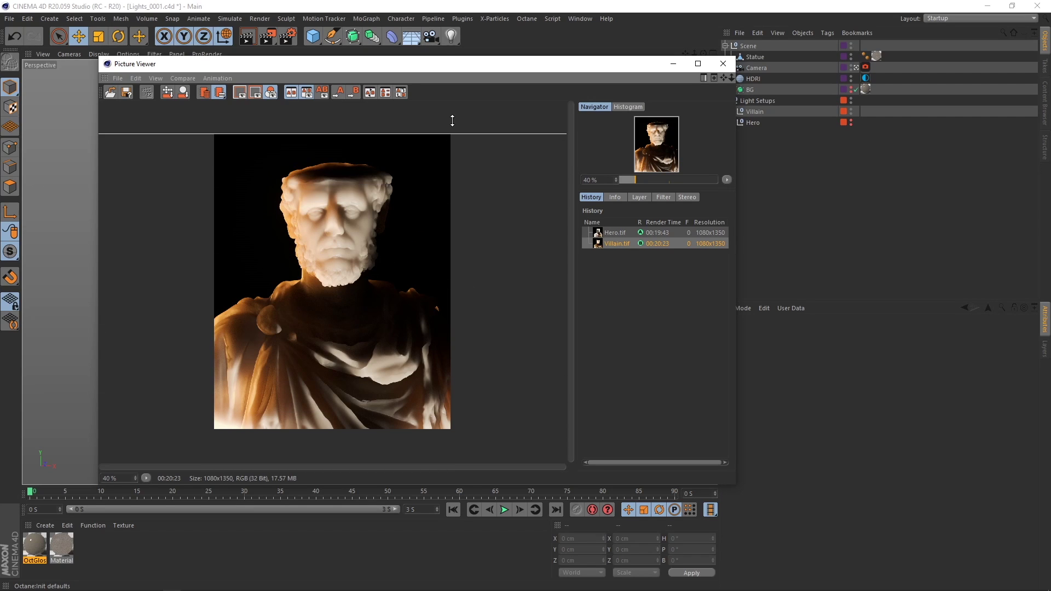
left_click_drag(448, 166, 457, 475)
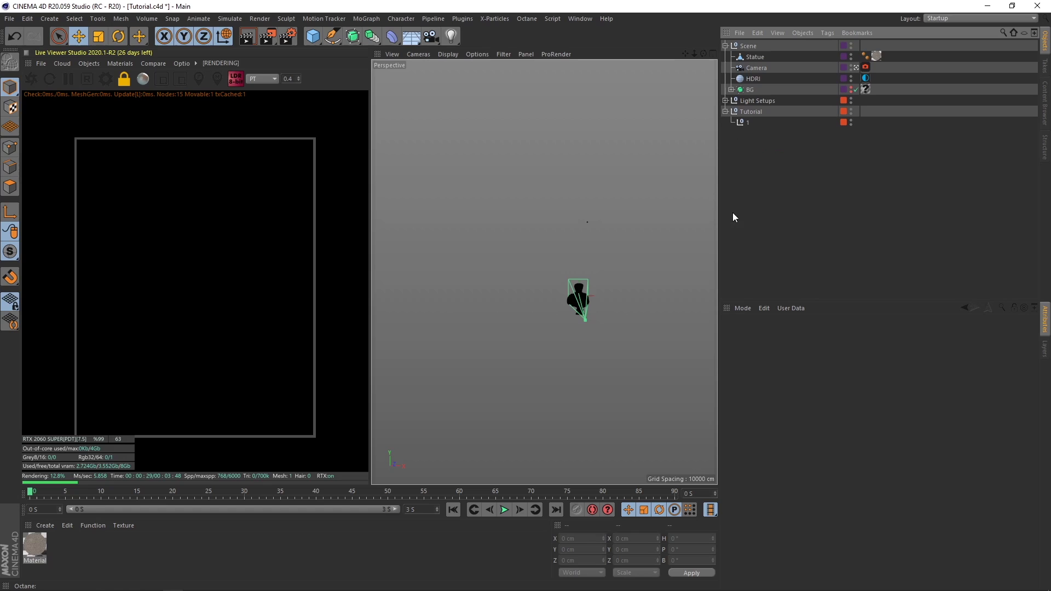
Add an Octane light to the scene and move it in front of the statue, to about -1414 cm in Z.
left_click(84, 65)
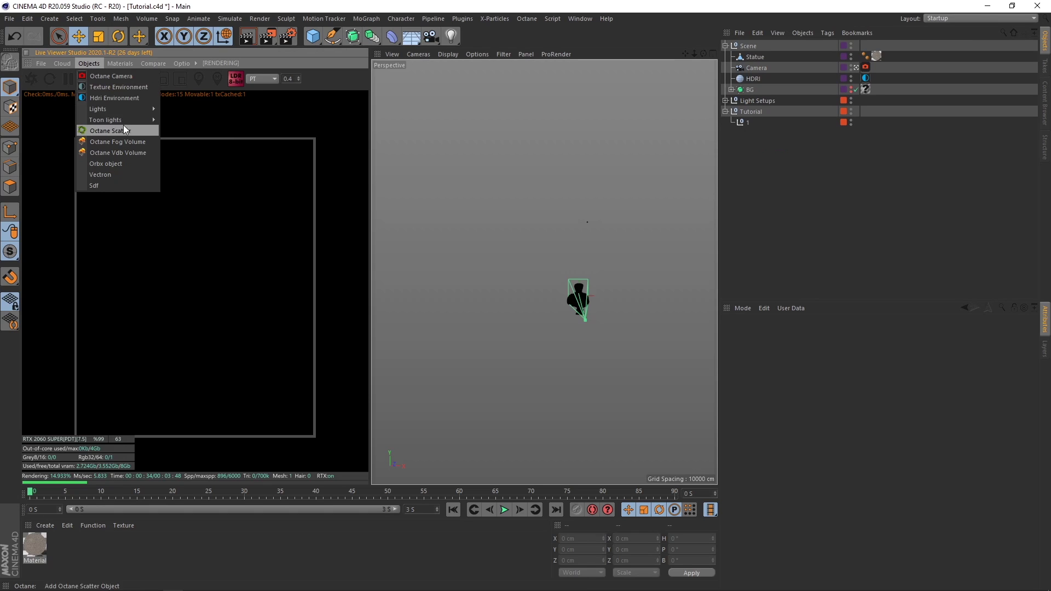
left_click(207, 137)
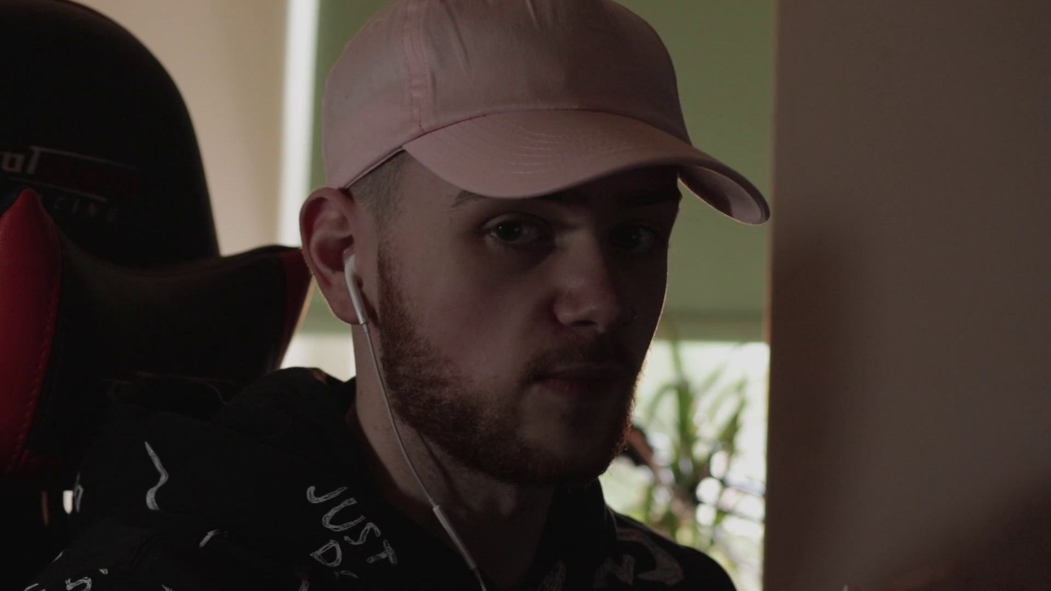
left_click(755, 45)
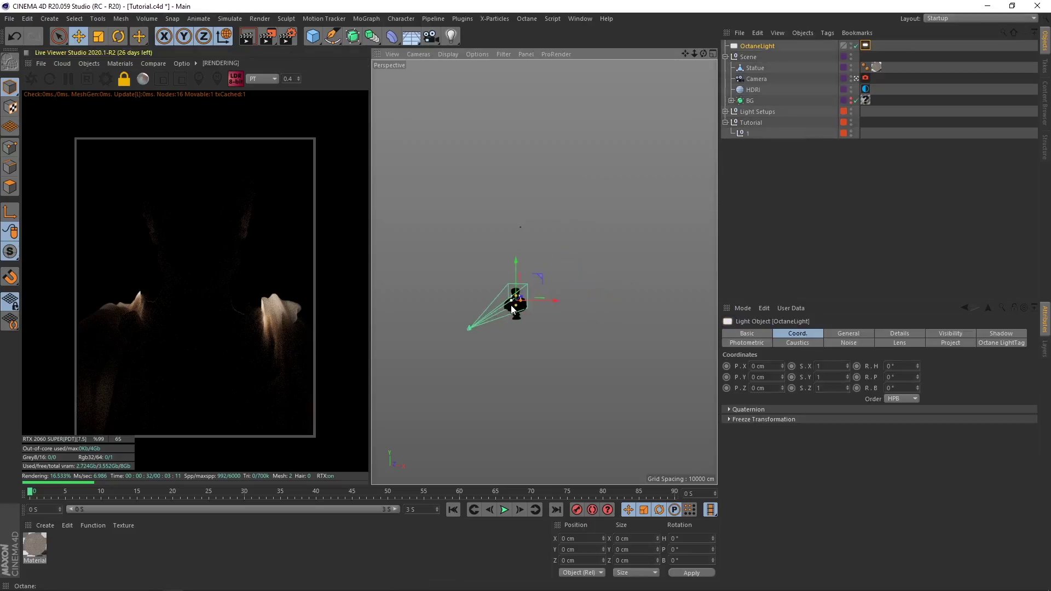
left_click_drag(510, 308, 526, 313)
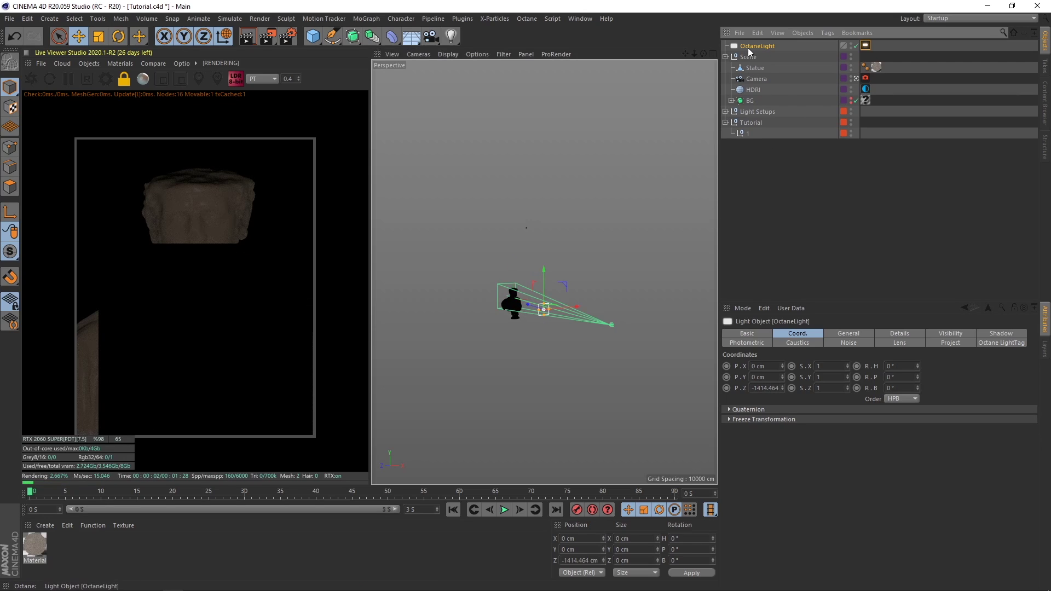
left_click_drag(546, 310, 545, 314)
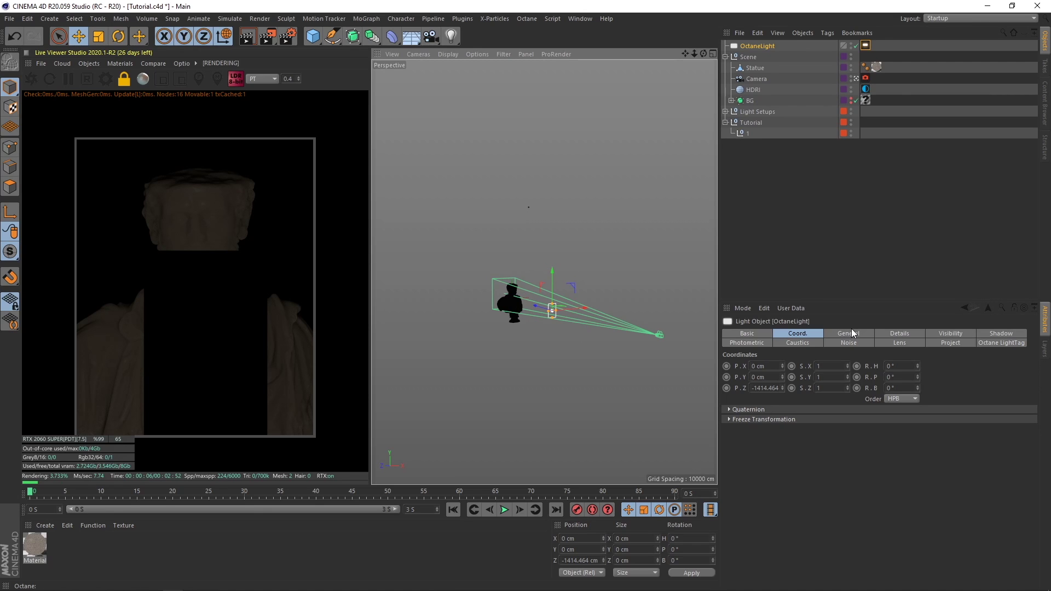
Nest the new Octane light under null 1 in the Tutorial group and rename the light 1.
left_click_drag(745, 136, 746, 133)
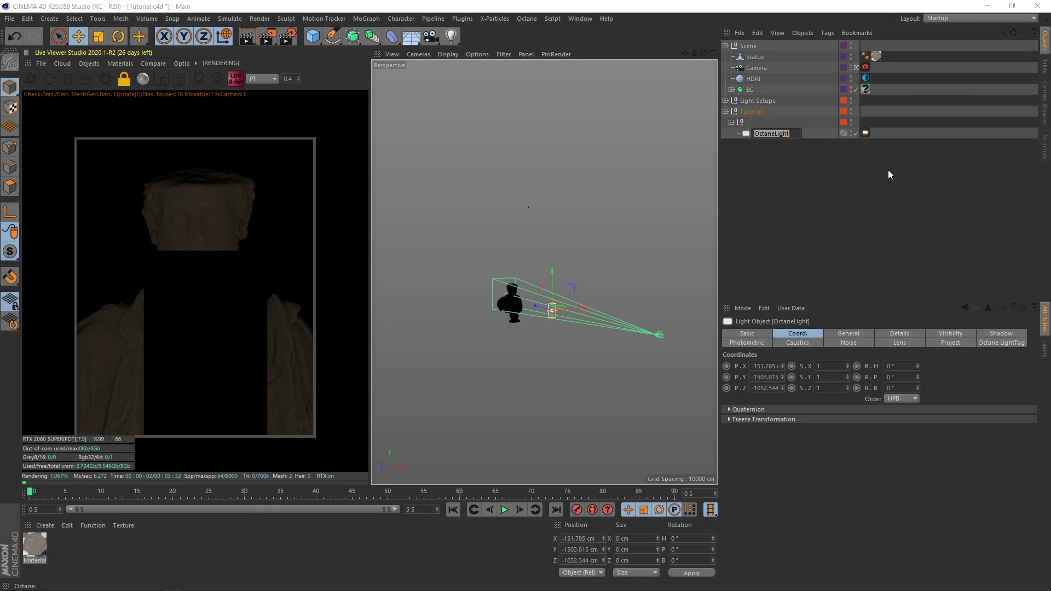
type("1")
key("Return")
Set the Octane light's power to 10000 and shrink the light to a smaller square.
left_click(863, 135)
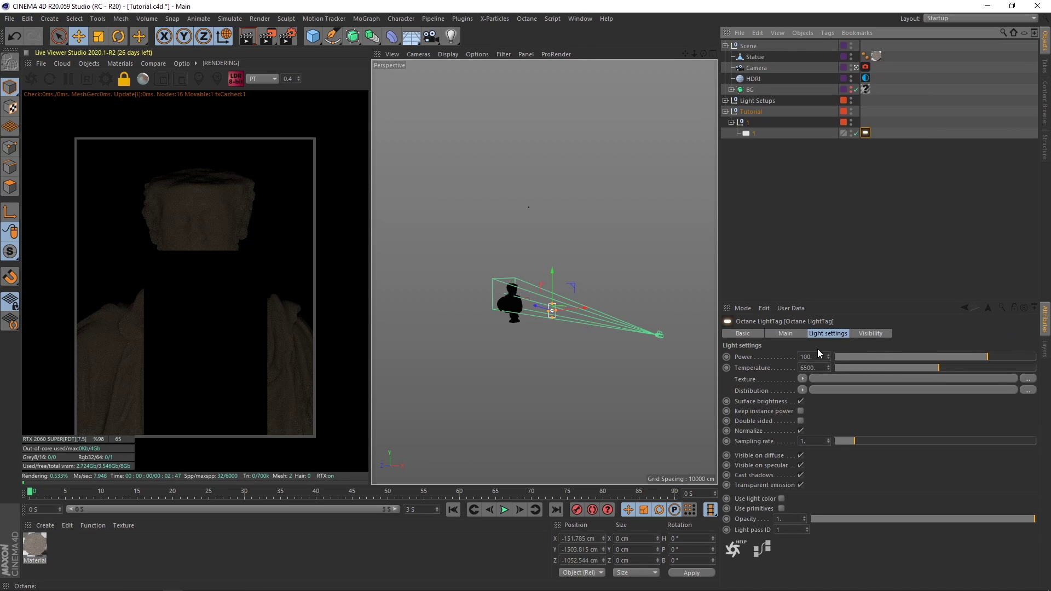
type("00")
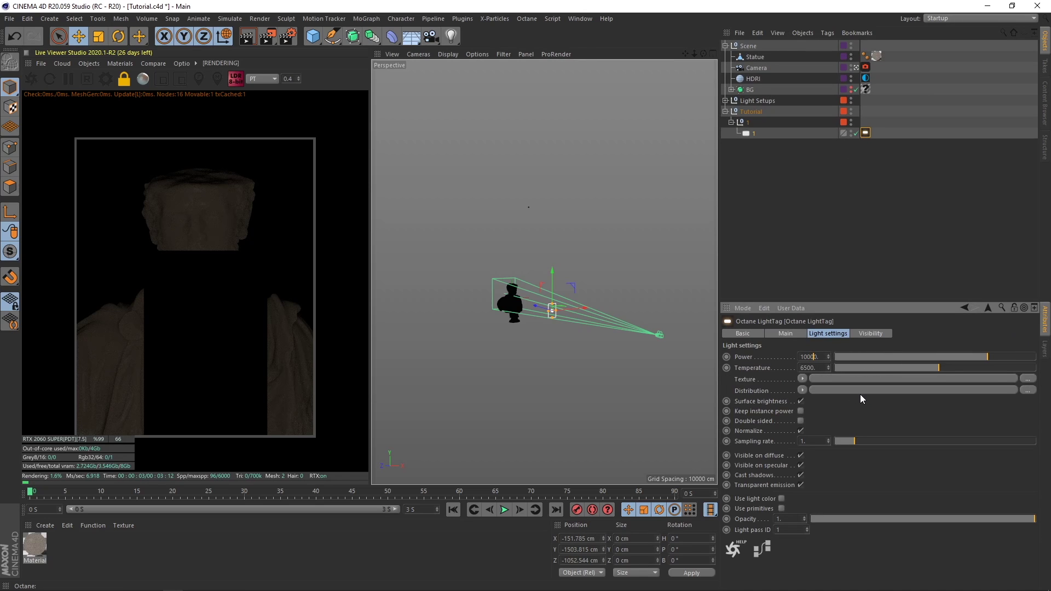
key("Return")
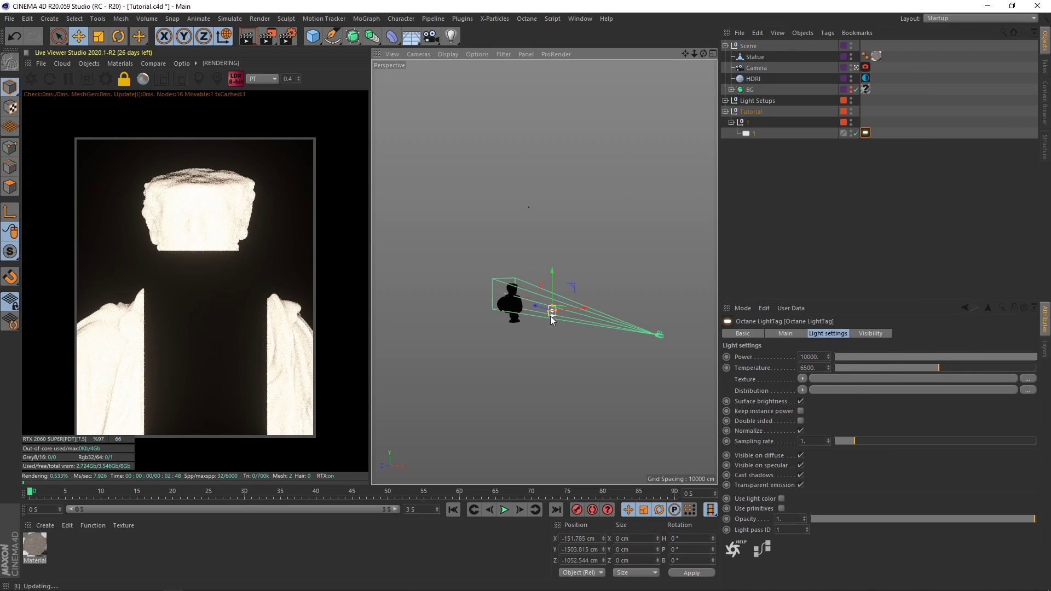
left_click_drag(556, 309, 552, 308)
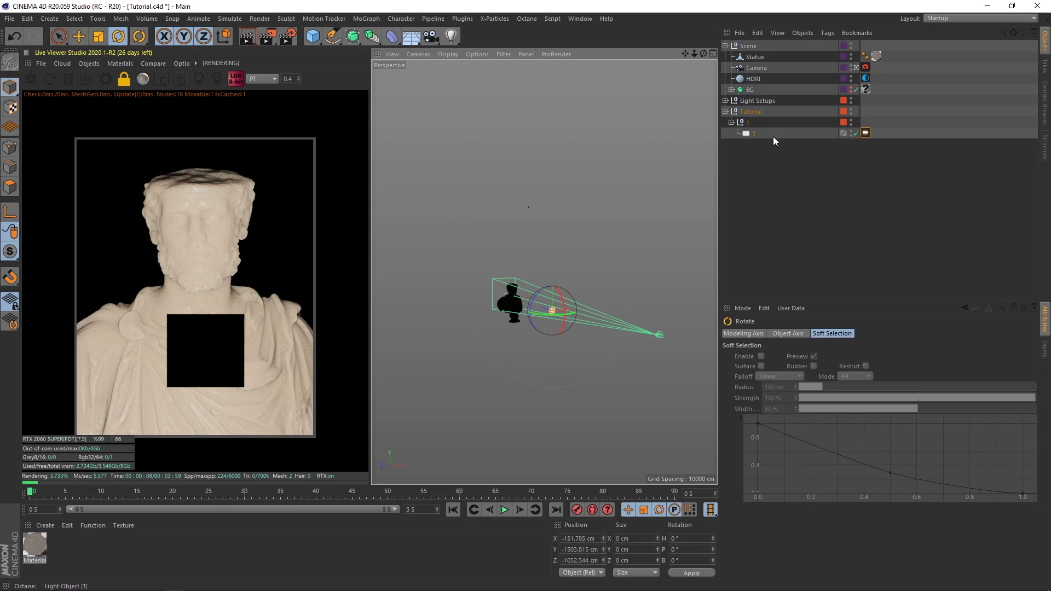
Add a Target tag to light 1 and assign the Statue as its target object.
right_click(758, 132)
mouse_move(776, 129)
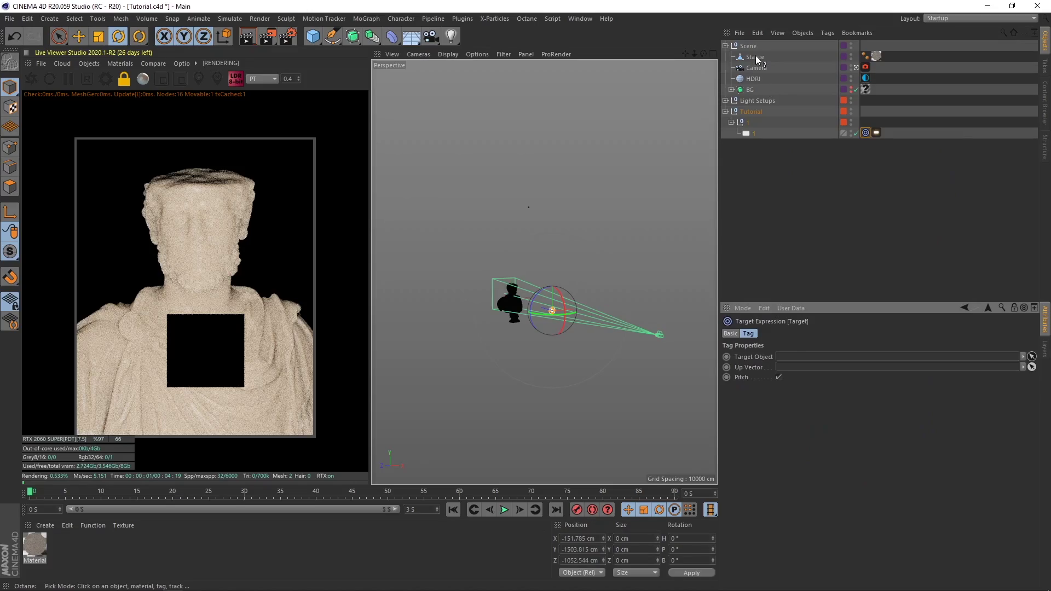
left_click(751, 132)
Move light 1 high above and to the side of the statue, to about X -1048, Y 388, Z -481 cm.
key("e")
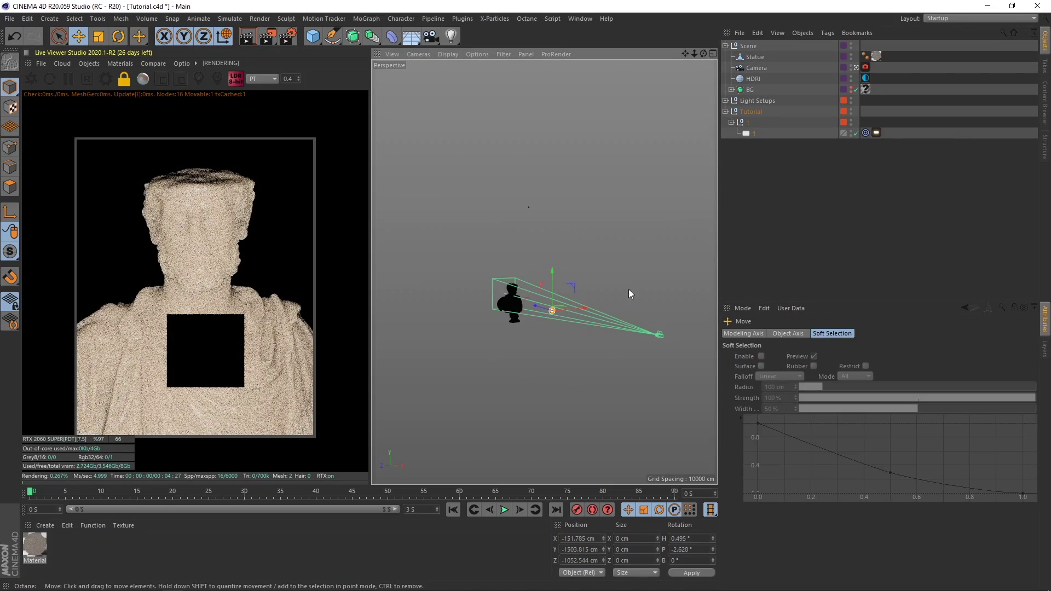
left_click_drag(629, 289, 617, 168)
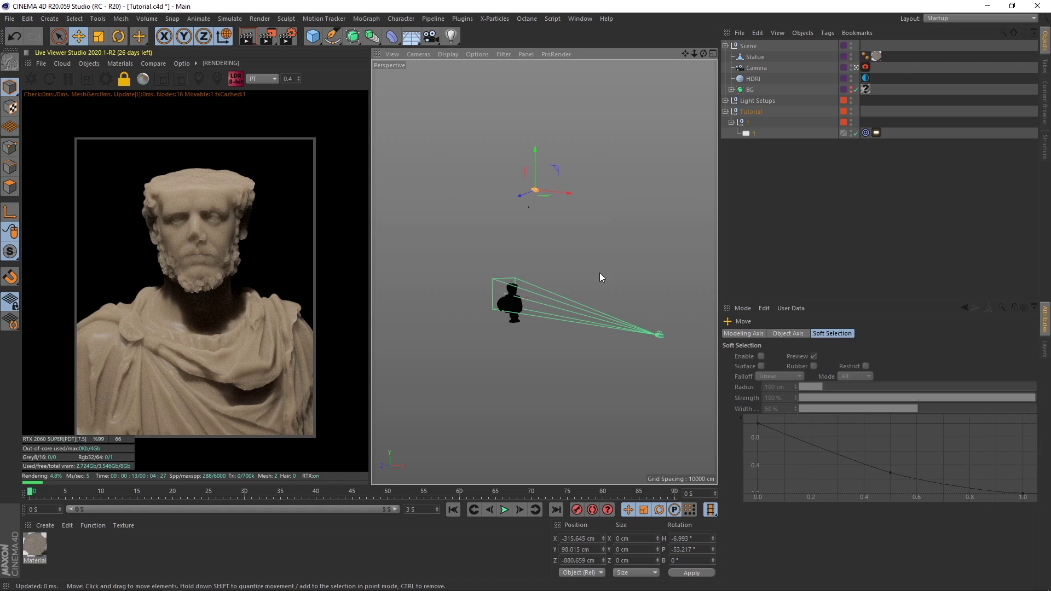
left_click_drag(599, 273, 536, 252)
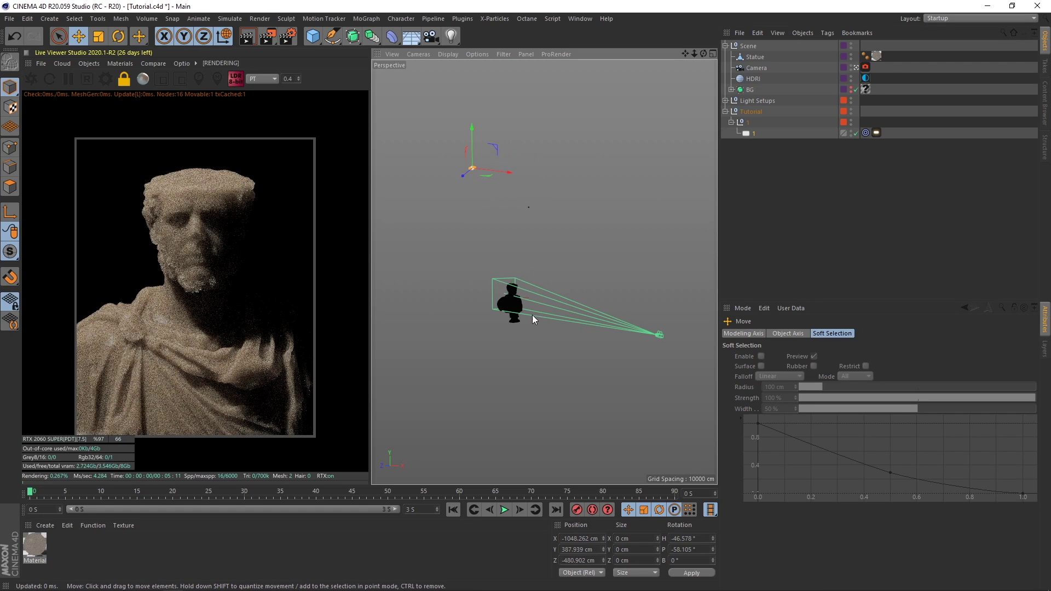
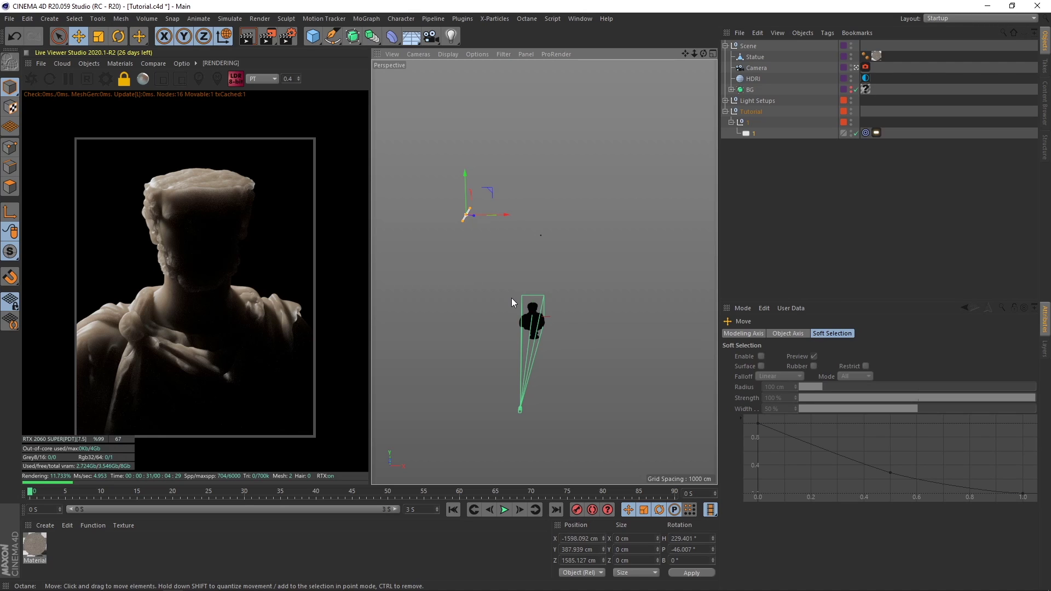
Duplicate light 1 low on the statue's other side, about X 867, Y -2442, Z 469 cm, and slightly enlarge the original with the copy disabled.
left_click_drag(491, 220, 574, 354, "ctrl")
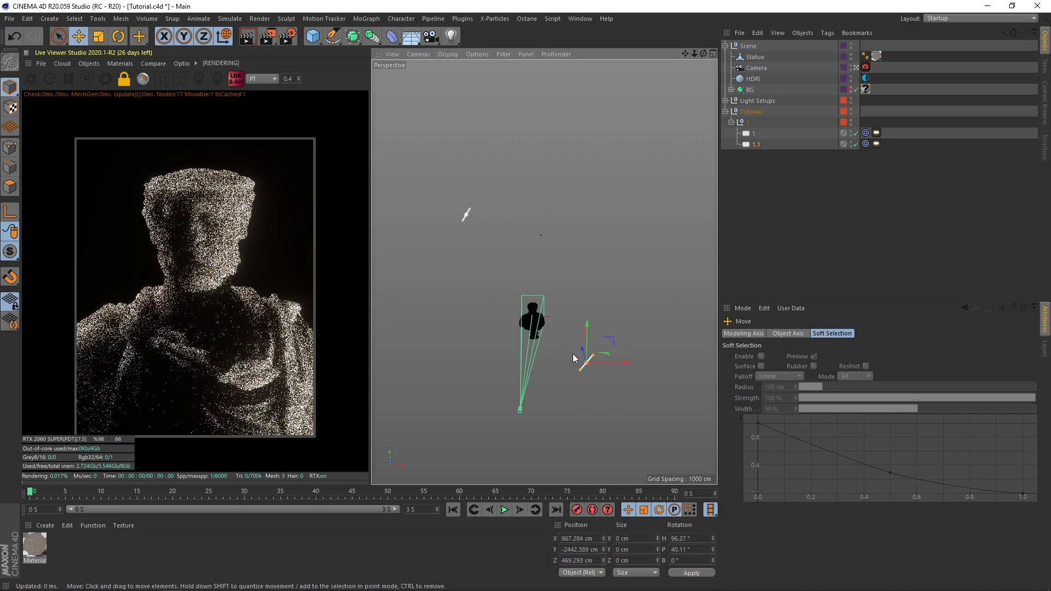
left_click(856, 144)
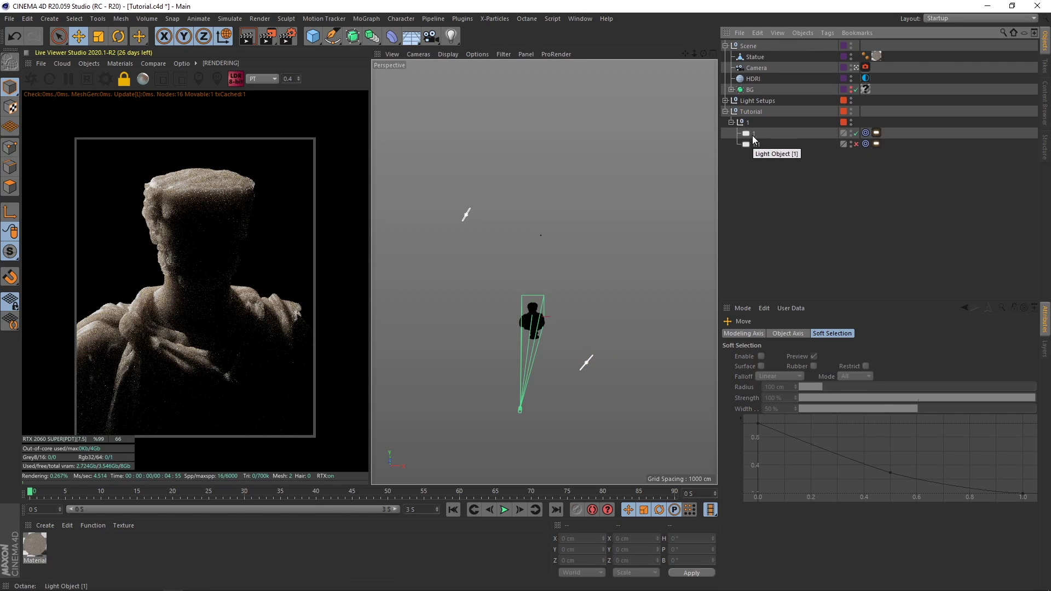
left_click(467, 214)
left_click_drag(463, 221, 461, 223)
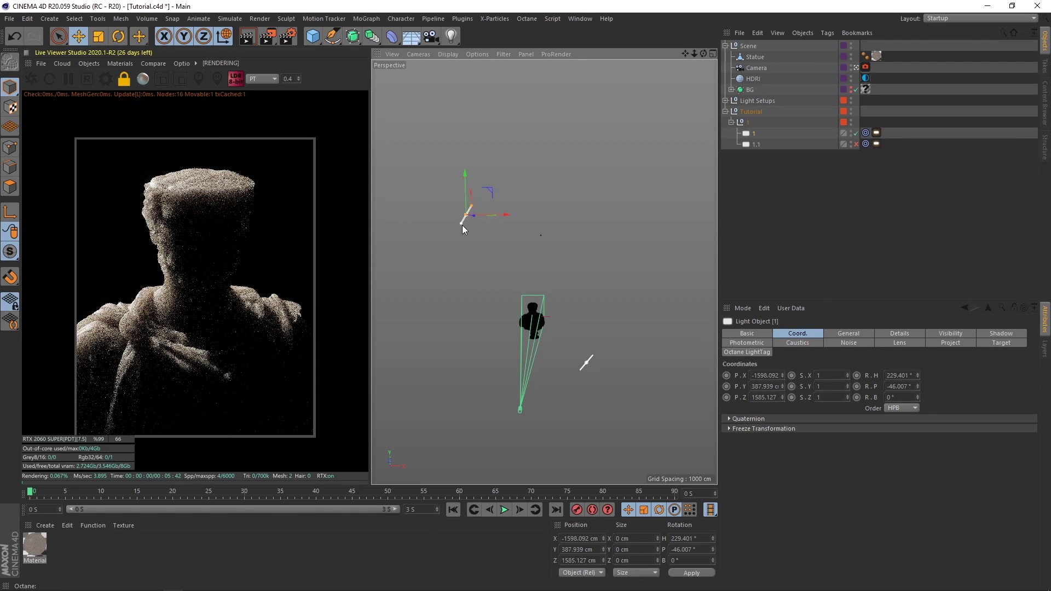
Re-enable light 1.1 and move it closer to the statue, to about X 673, Y -2442, Z 175 cm.
left_click(803, 175)
left_click(751, 143)
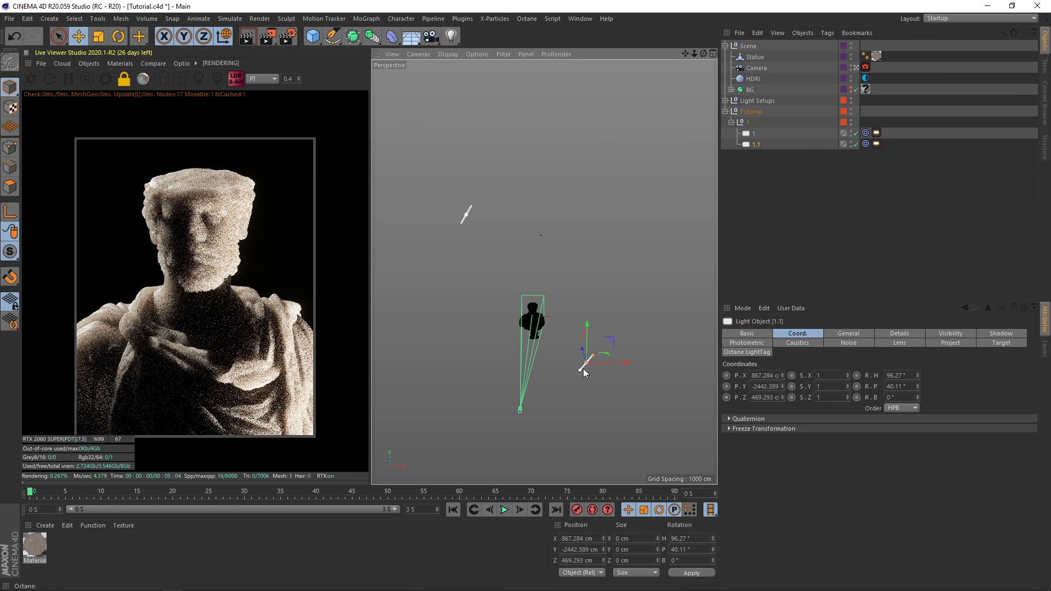
left_click_drag(589, 365, 602, 339)
scroll(571, 365, "up", 6)
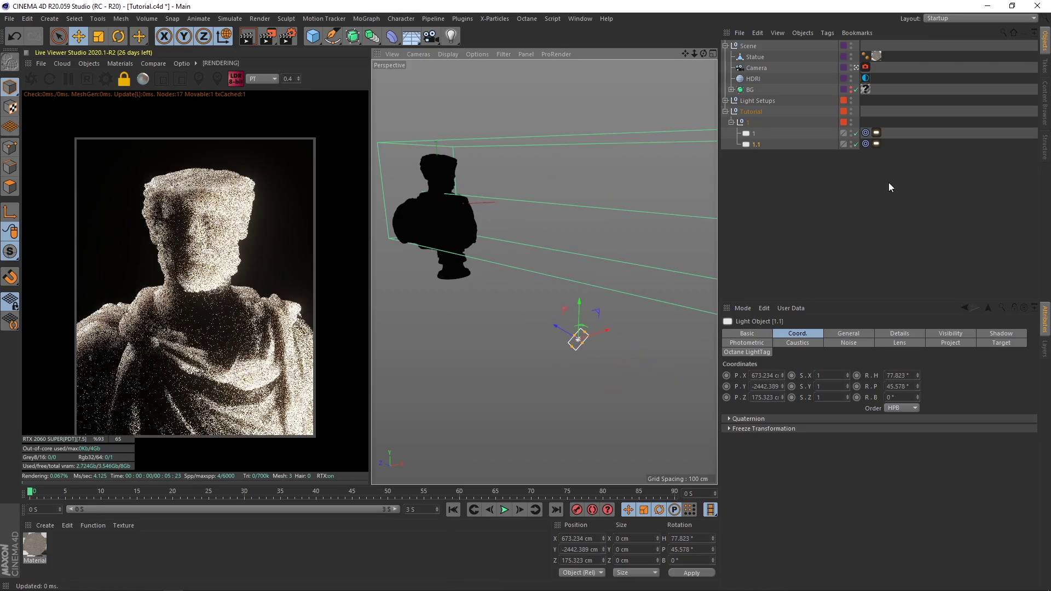
Lower the Octane light temperature of light 1.1 to a warm orange tone.
left_click(876, 144)
left_click(828, 334)
left_click(867, 367)
left_click_drag(868, 367, 888, 369)
left_click(826, 145)
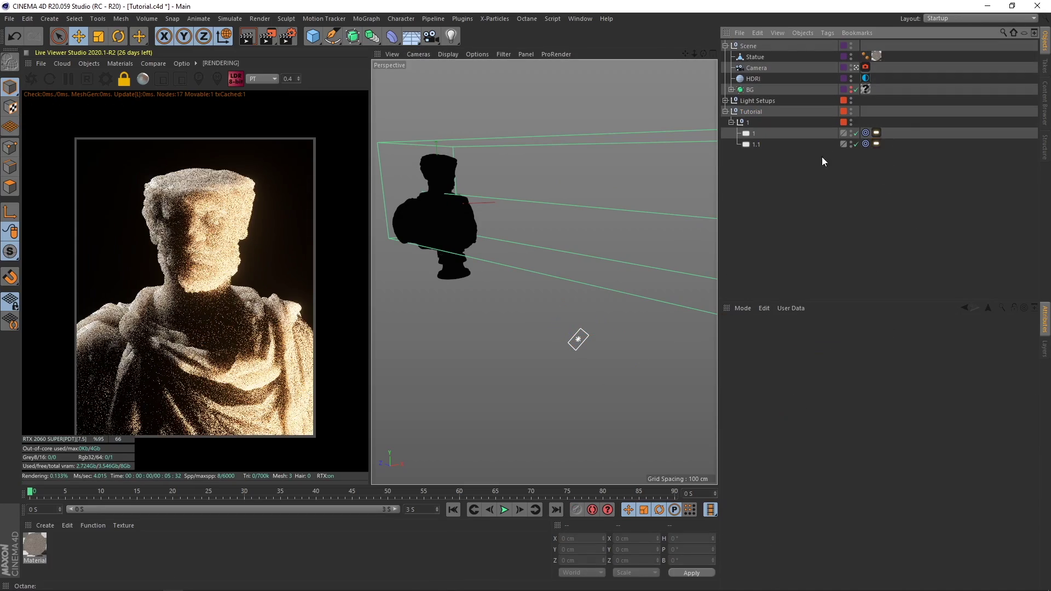
Duplicate light 1.1 to the statue's opposite side, about X -788, Y -2442, Z 207 cm, and set the copy's temperature to about 2422.
mouse_move(596, 334)
left_mouse_down()
mouse_move(616, 324)
mouse_move(576, 333)
left_mouse_up()
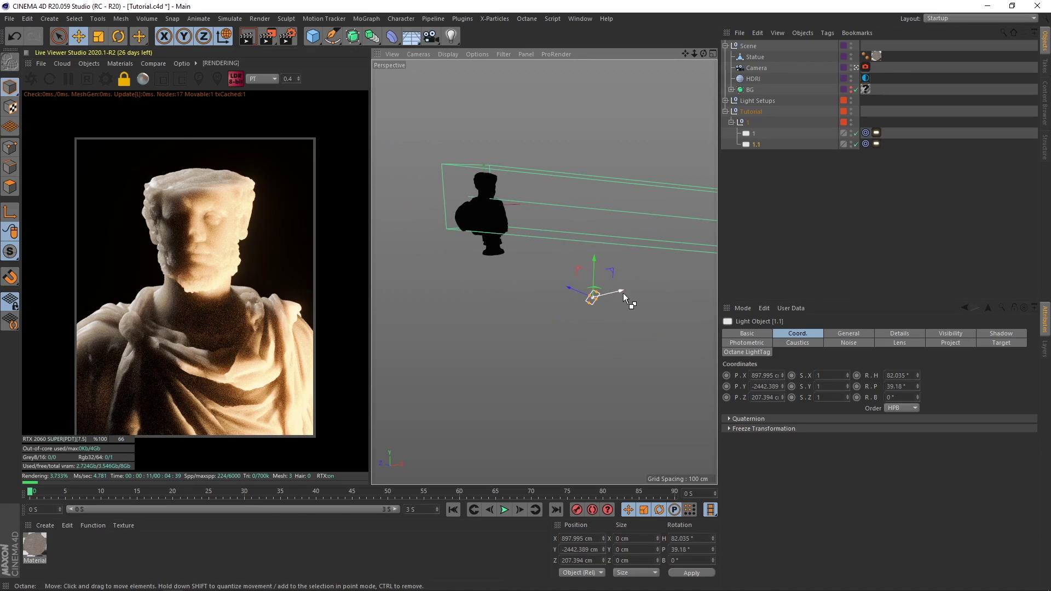
left_click_drag(622, 293, 456, 316)
left_click(876, 154)
left_click_drag(857, 371, 868, 367)
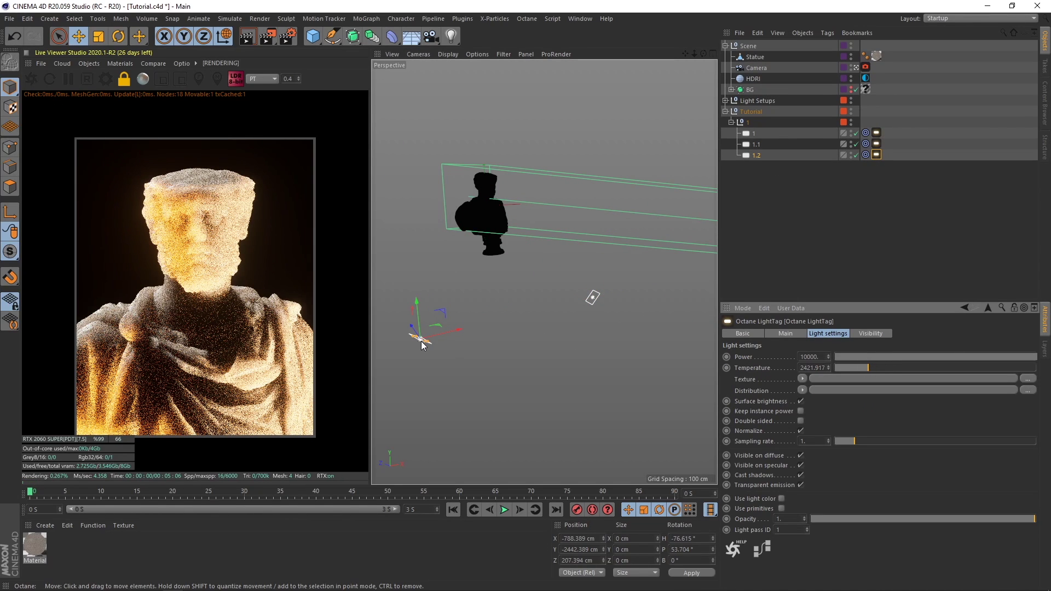
Set light 1.2's power to 1000 and move the light to about X -1072, Y -2504, Z -140 cm.
left_click_drag(424, 343, 433, 338, "alt")
double_click(811, 357)
type("1000")
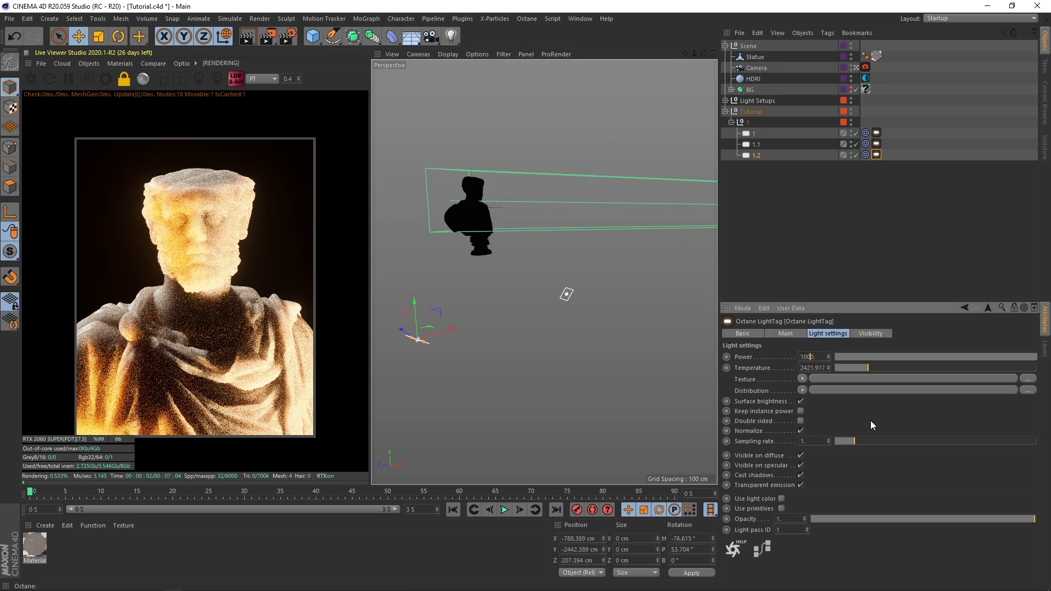
key("Return")
middle_click_drag(470, 333, 539, 335, "alt")
left_click_drag(472, 330, 452, 322)
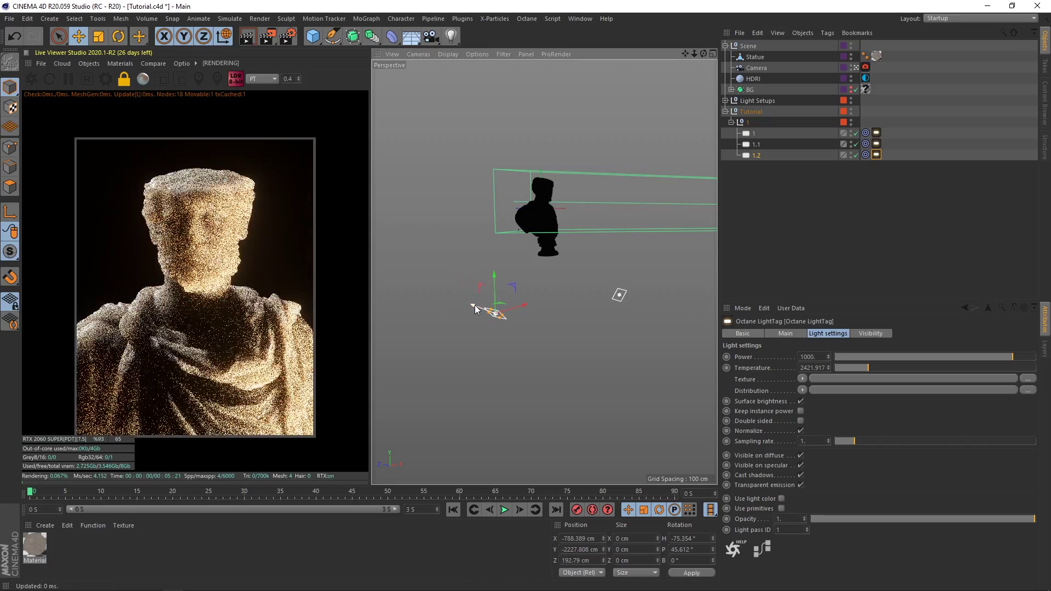
left_click_drag(473, 305, 485, 323)
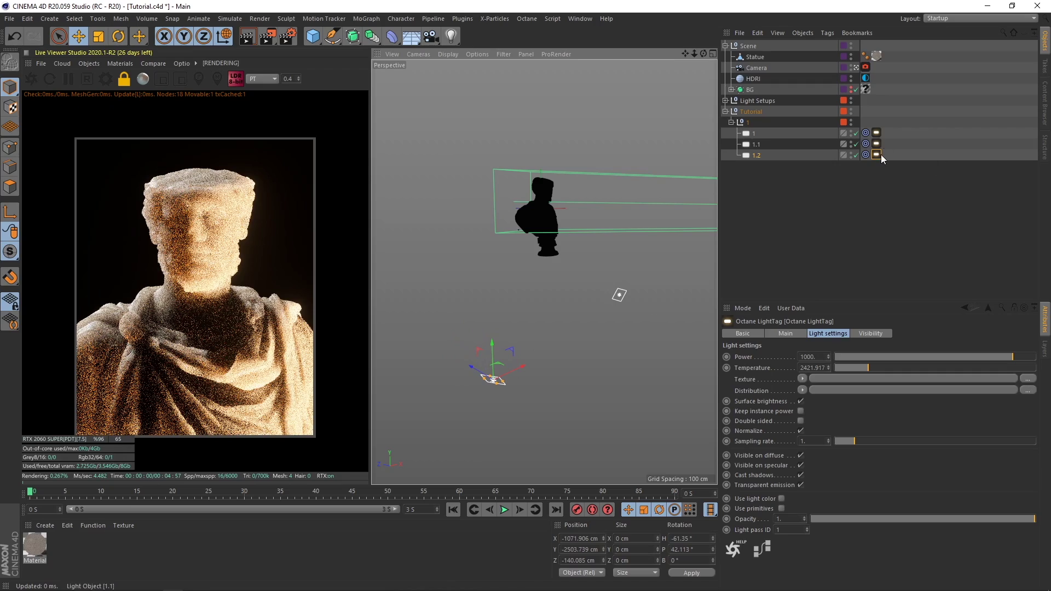
Set light 1.2's temperature to about 3304 and its power to 100.
left_click(873, 369)
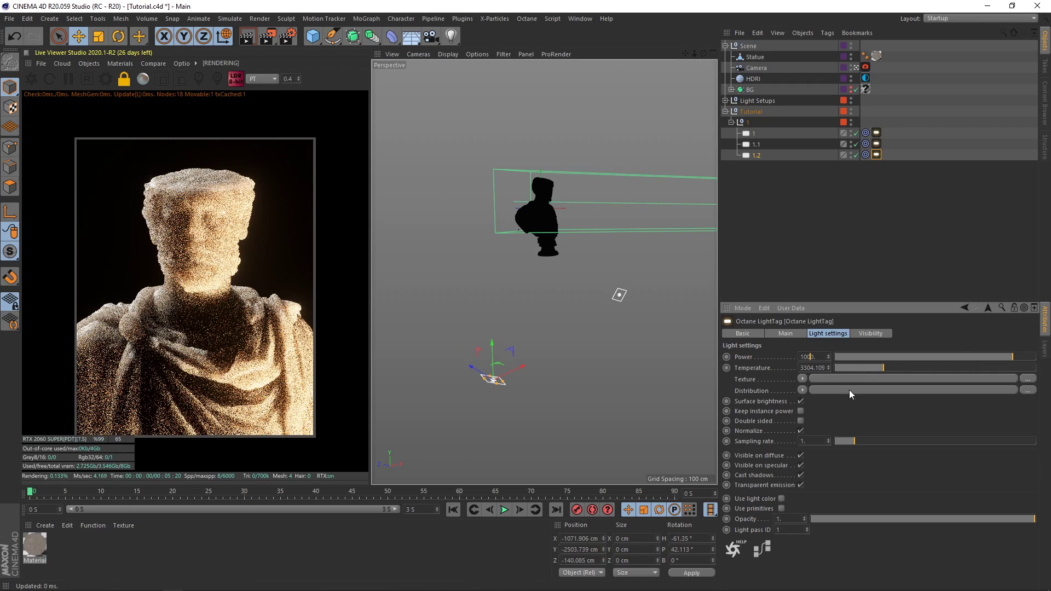
key("BackSpace")
key("Return")
Move light 1.2 to about X -1009, Y -2314, Z -623 cm and set its power to 500.
mouse_move(517, 374)
left_mouse_down()
mouse_move(498, 359)
mouse_move(490, 376)
mouse_move(514, 367)
left_mouse_up()
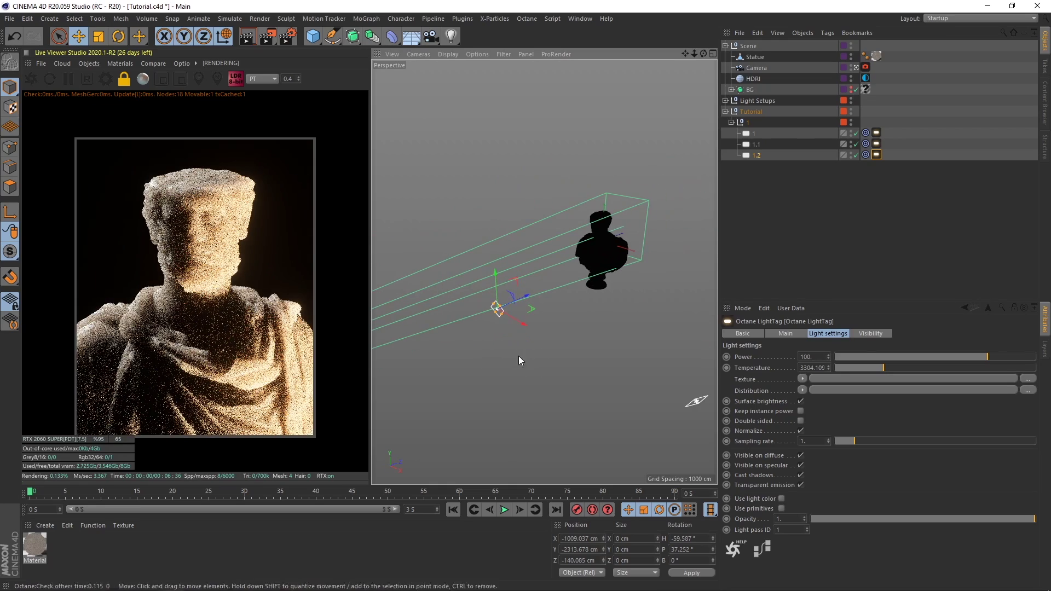
double_click(805, 356)
type("500")
key("Return")
left_click_drag(534, 341, 558, 340, "alt")
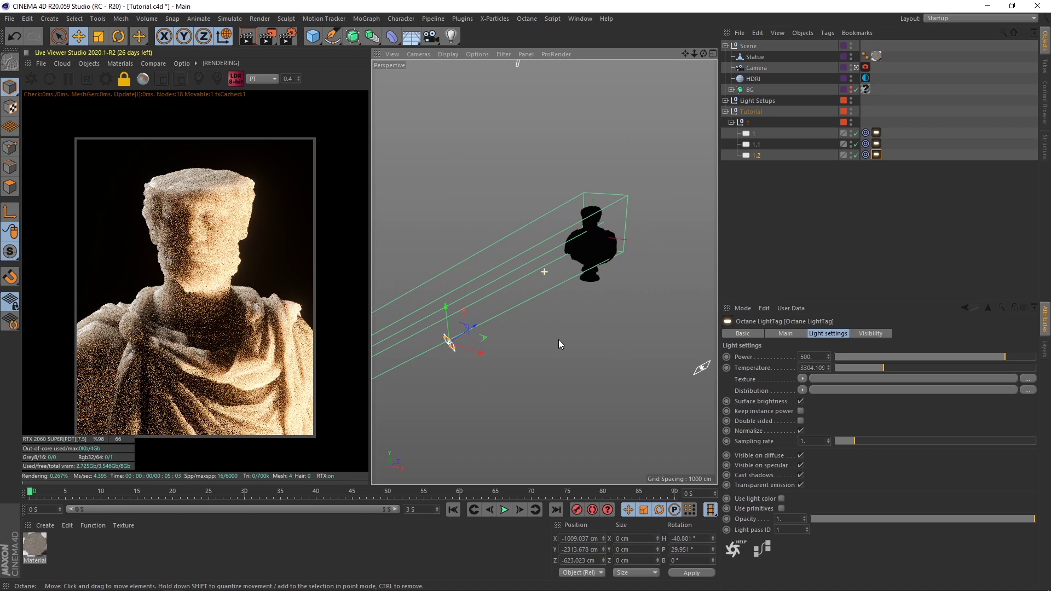
Set light 1's temperature to a cool 12000 and its power to 70000.
left_click(765, 244)
left_click(876, 133)
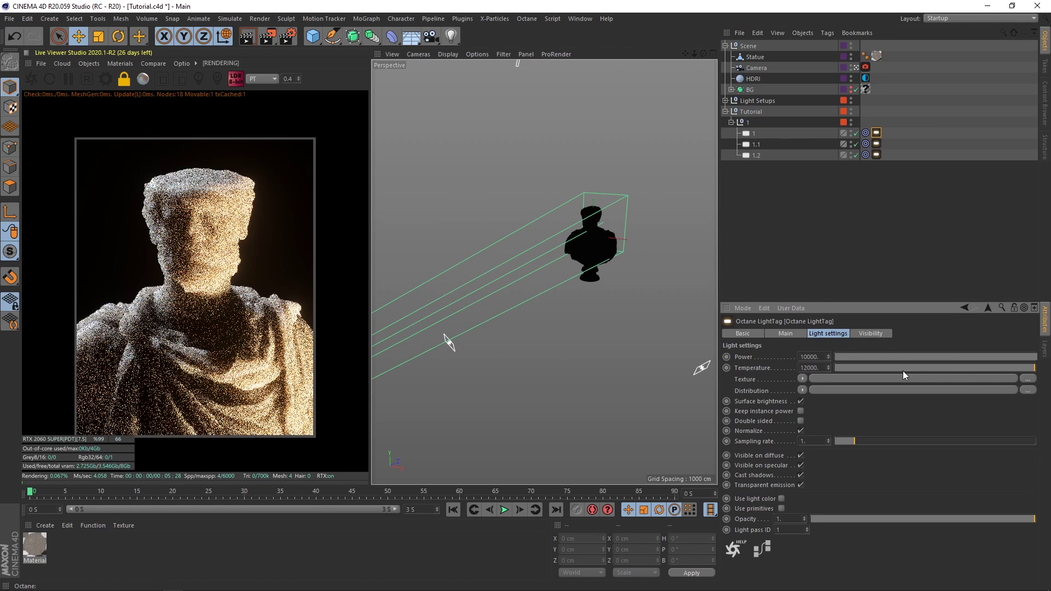
left_click(815, 214)
left_click(770, 144)
left_click(813, 212)
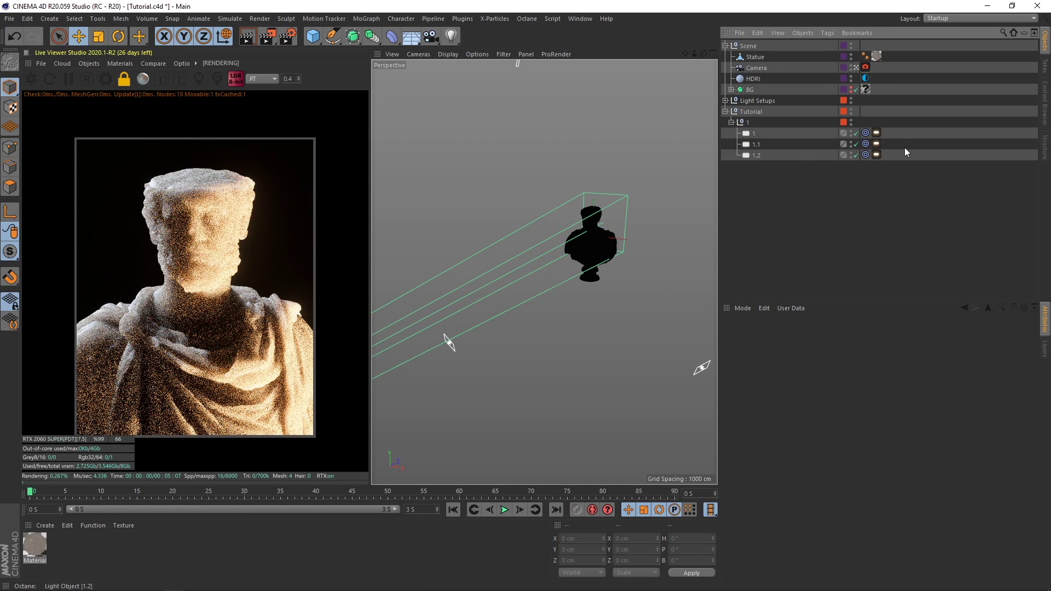
left_click(877, 133)
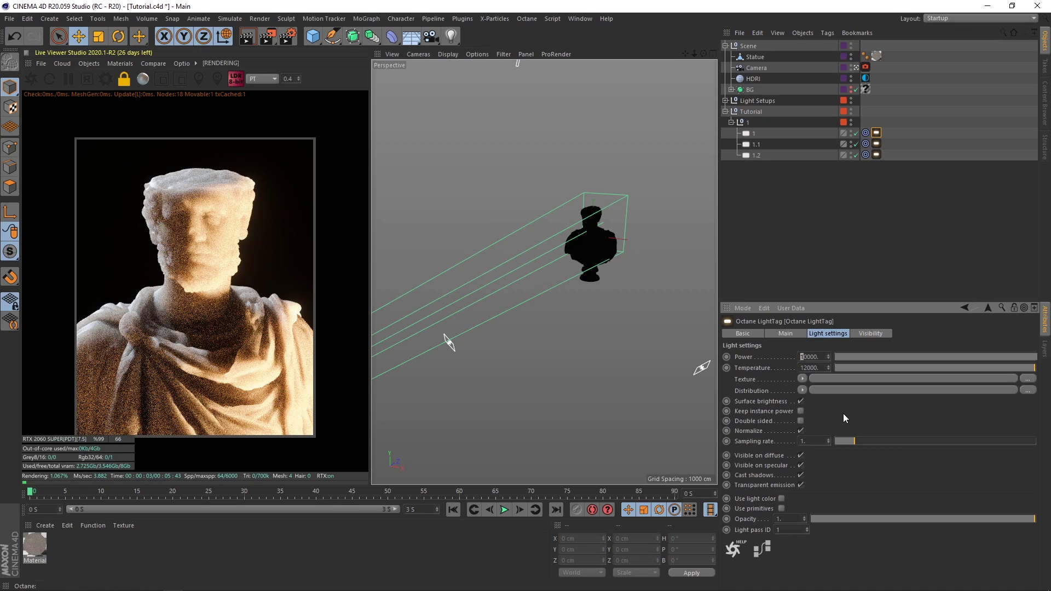
type("7")
key("Return")
Move light 1 farther from the statue, to about X -2567, Y 789, Z 2416 cm.
left_click(753, 133)
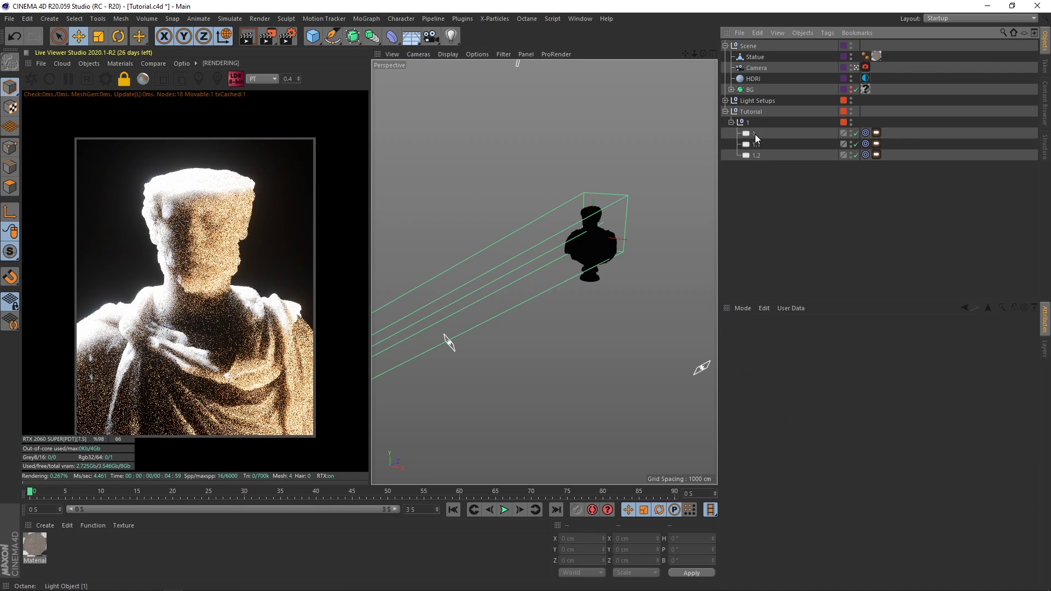
scroll(573, 158, "down", 3)
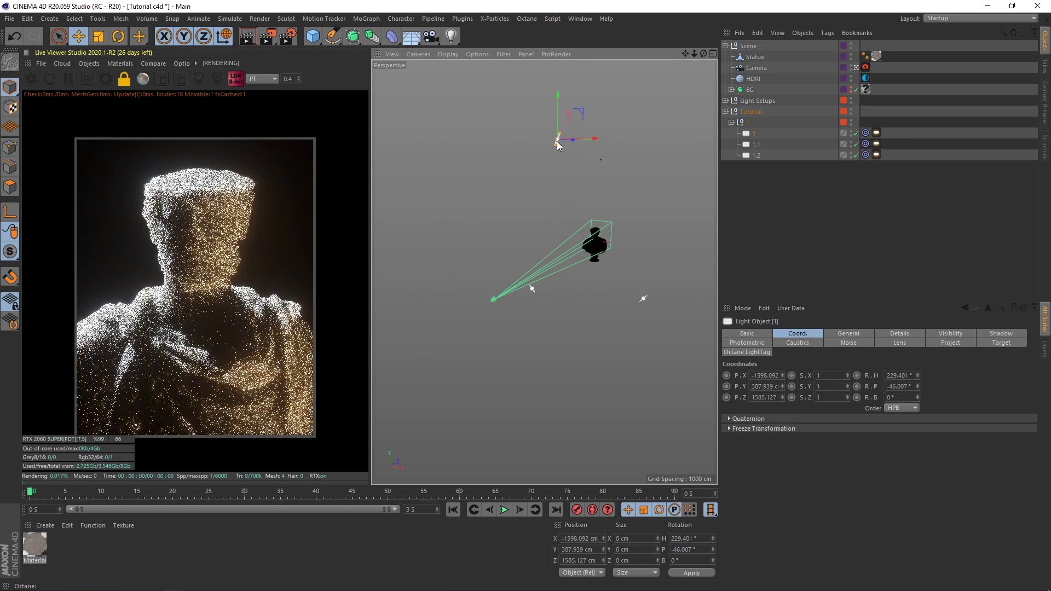
scroll(557, 141, "up", 3)
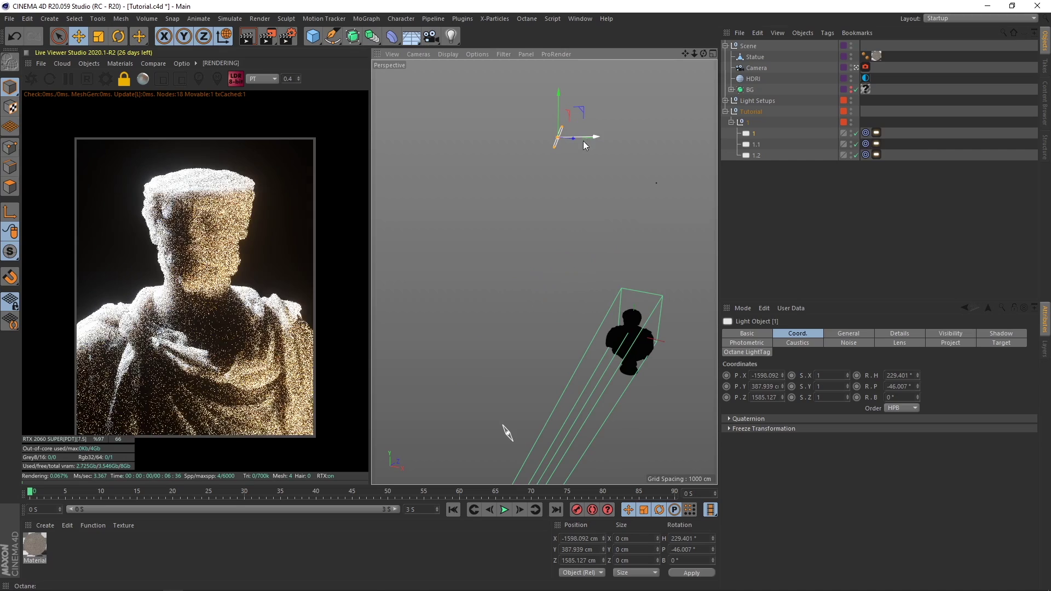
left_click_drag(623, 337, 613, 315, "alt")
left_click_drag(622, 358, 460, 163, "alt")
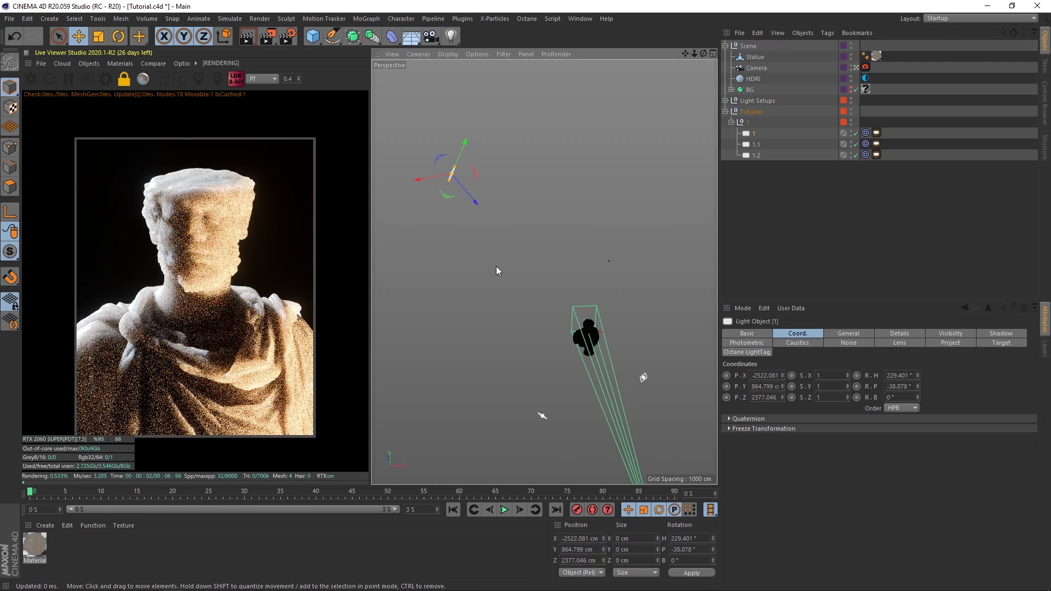
left_click_drag(454, 175, 453, 181)
Disable lights 1.1 and 1.2 and raise light 1 to about X -2591, Y 1101, Z 2030 cm.
left_click(852, 249)
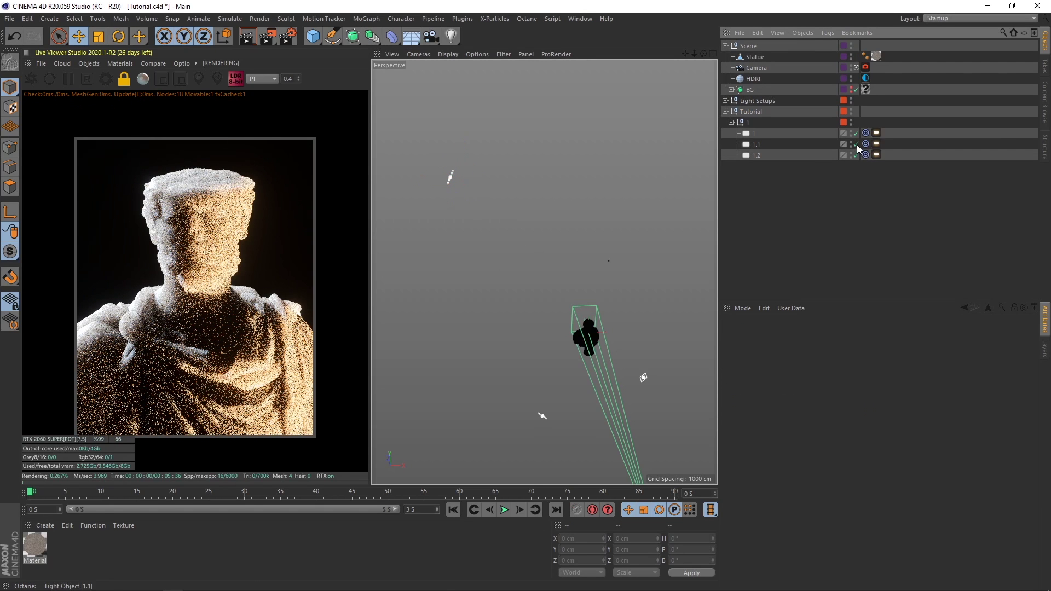
left_click(450, 177)
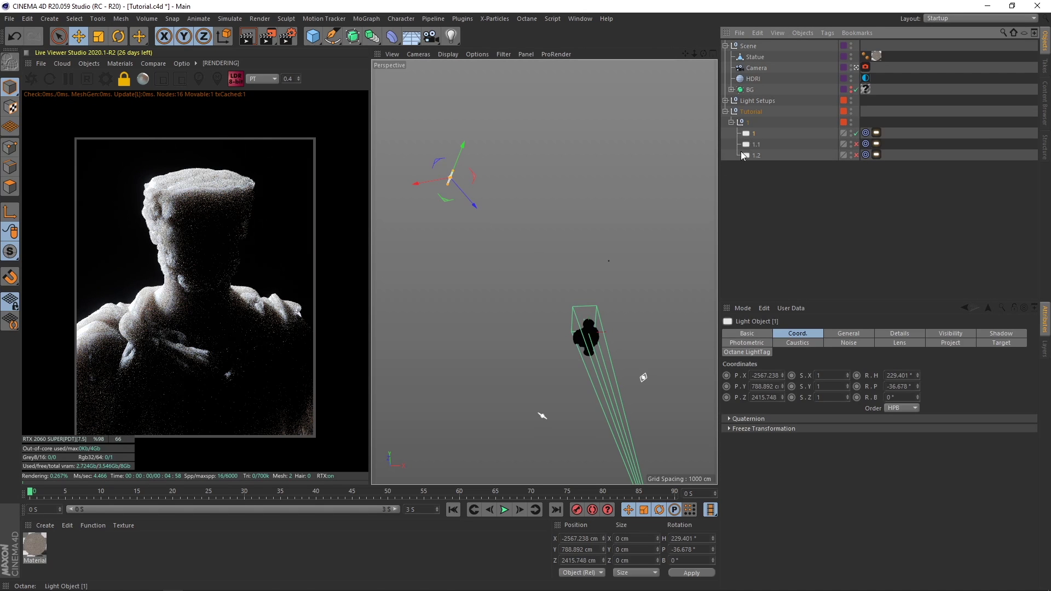
left_click_drag(456, 163, 406, 187)
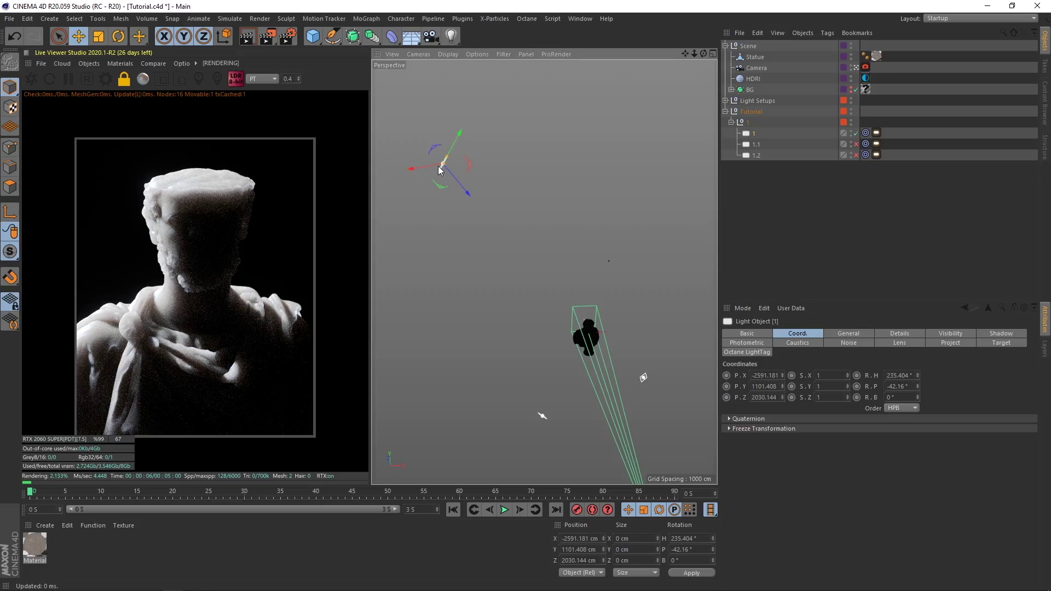
left_click_drag(438, 167, 442, 167)
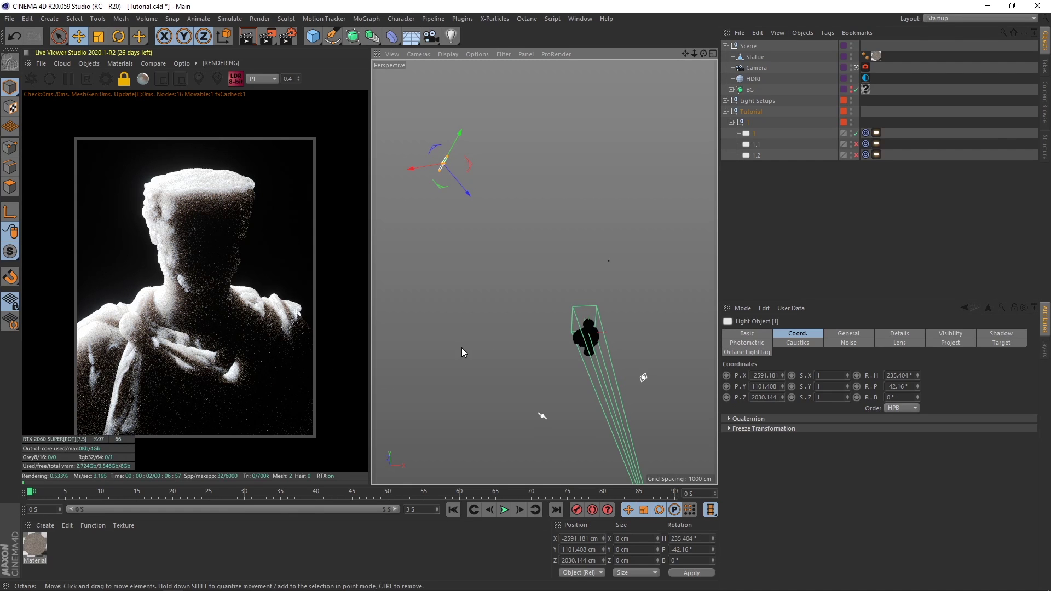
Re-enable light 1.1 and move it nearer the statue's side, to about X 433, Y -2304, Z 519 cm.
left_click(793, 213)
left_click(855, 145)
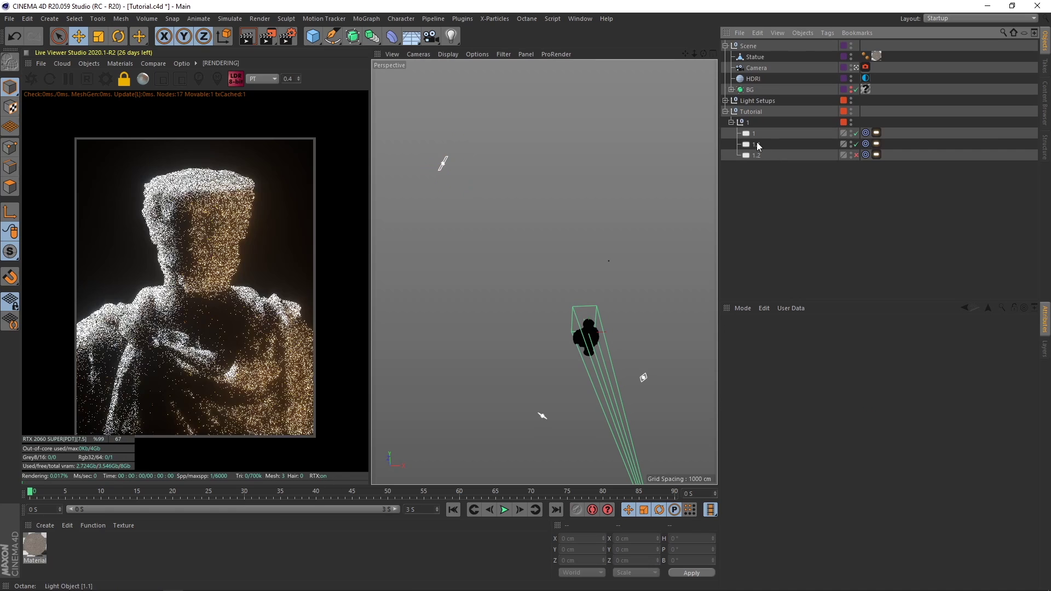
left_click(757, 145)
middle_click_drag(570, 346, 537, 327, "alt")
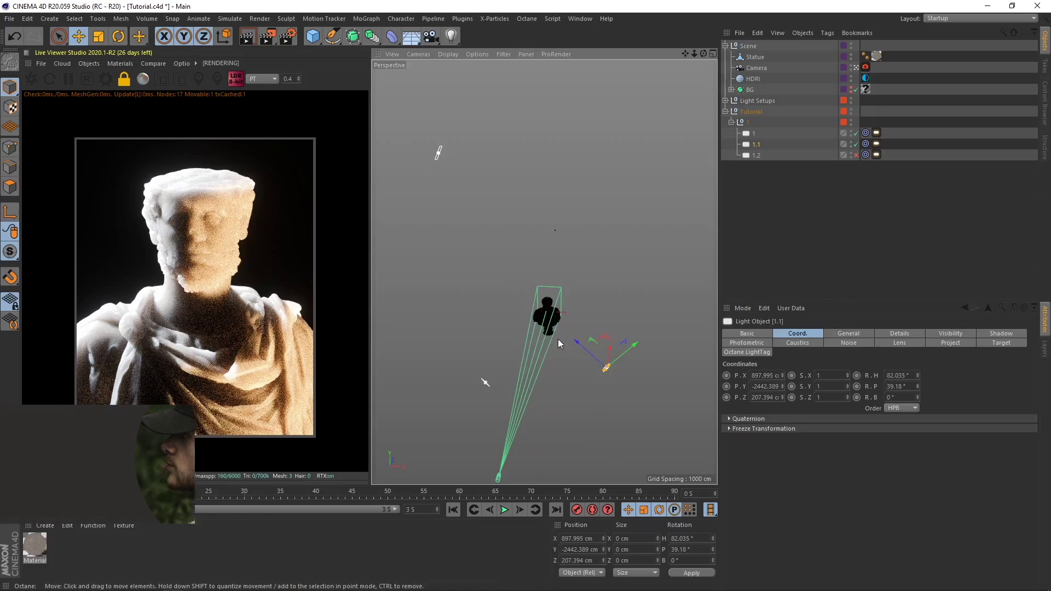
middle_click_drag(557, 339, 540, 318, "alt")
left_click_drag(542, 314, 506, 304, "alt")
left_click_drag(597, 355, 549, 343, "alt")
middle_click_drag(547, 365, 614, 361, "alt")
left_click_drag(599, 342, 380, 323)
left_click_drag(551, 254, 524, 241)
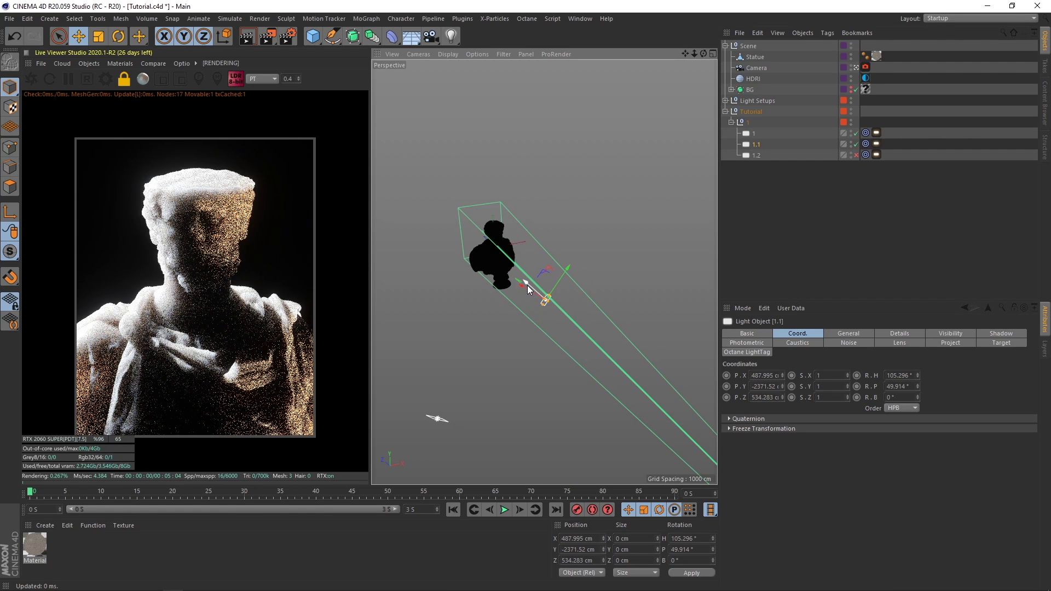
left_click_drag(527, 285, 522, 284)
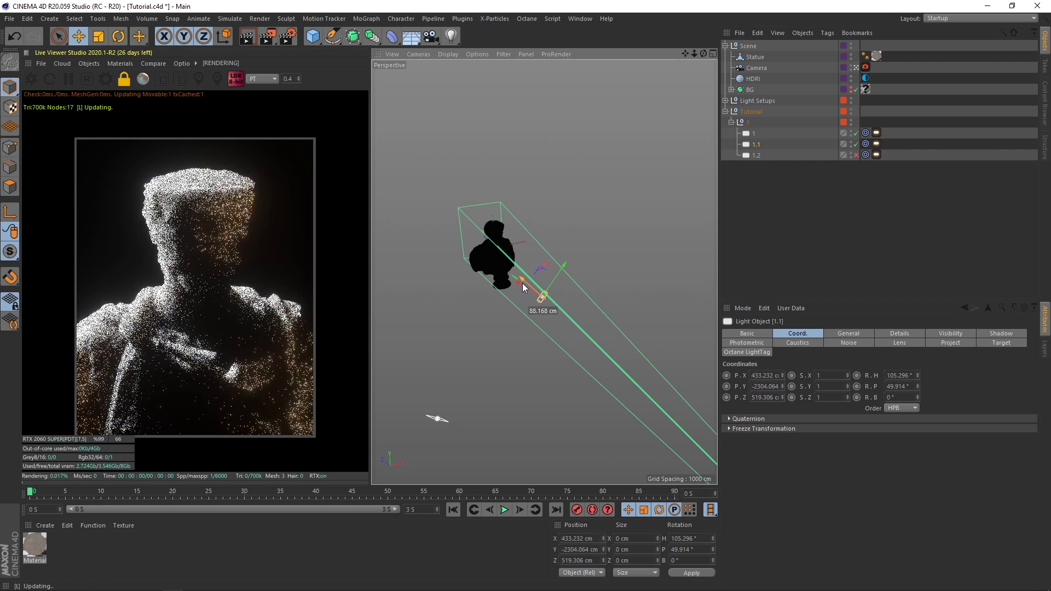
Re-enable light 1.2 and move it to about X -986, Y -2304, Z -156 cm.
left_click(824, 213)
left_click(754, 155)
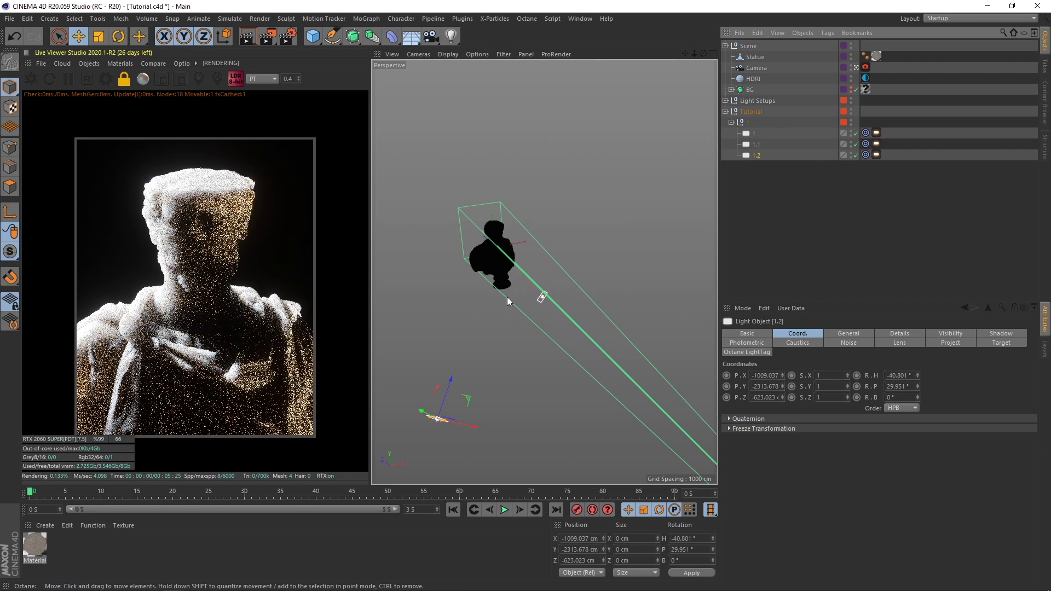
middle_click_drag(507, 296, 530, 270, "alt")
left_click_drag(482, 365, 480, 336, "alt")
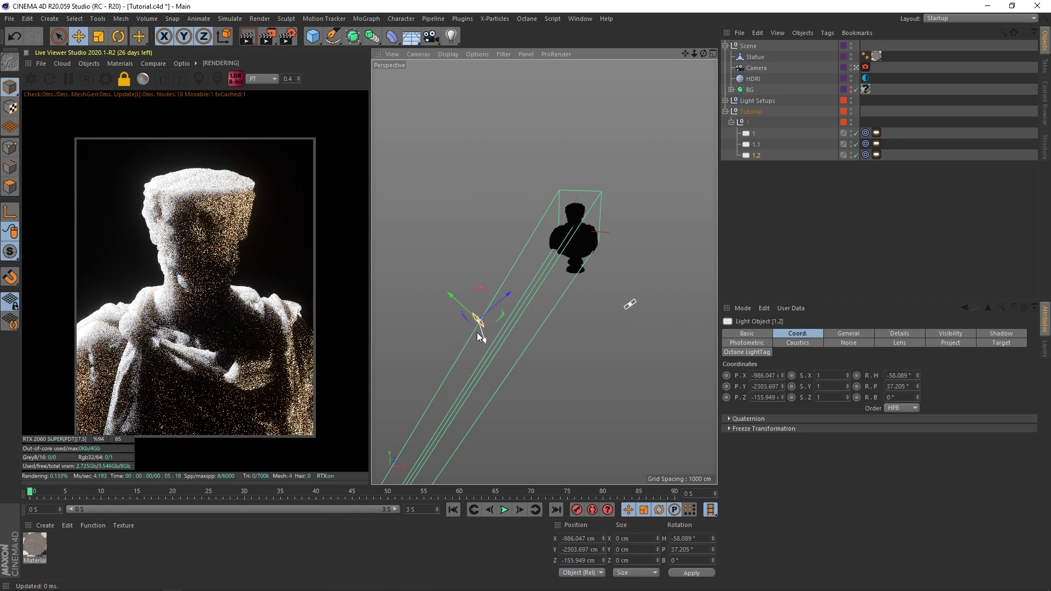
Set the sampling rate to 1000 on the Octane light tags of all three lights and collapse null 1.
left_click_drag(885, 124, 872, 158)
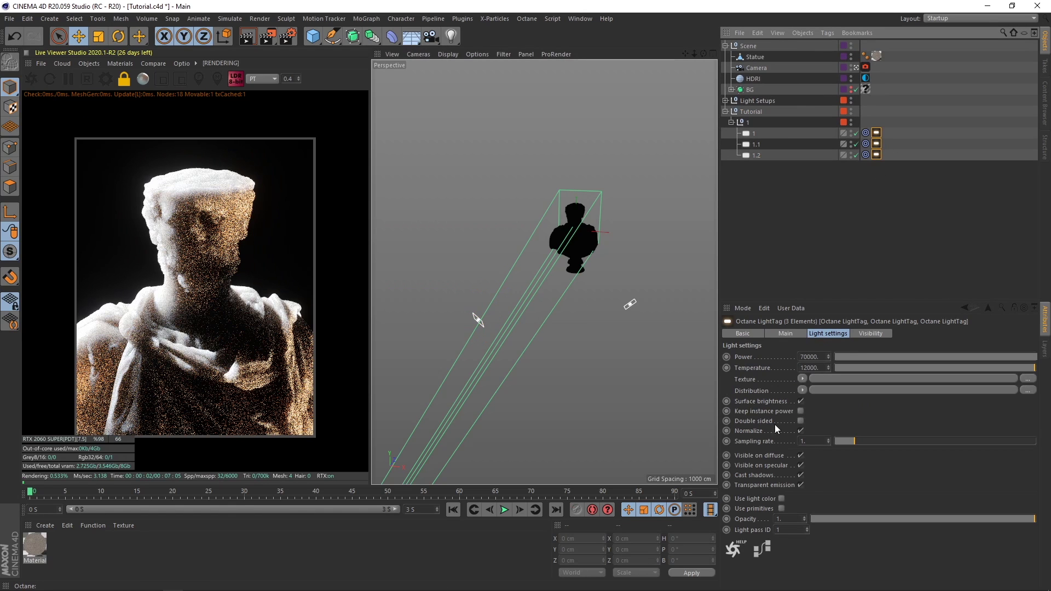
double_click(818, 441)
type("1000")
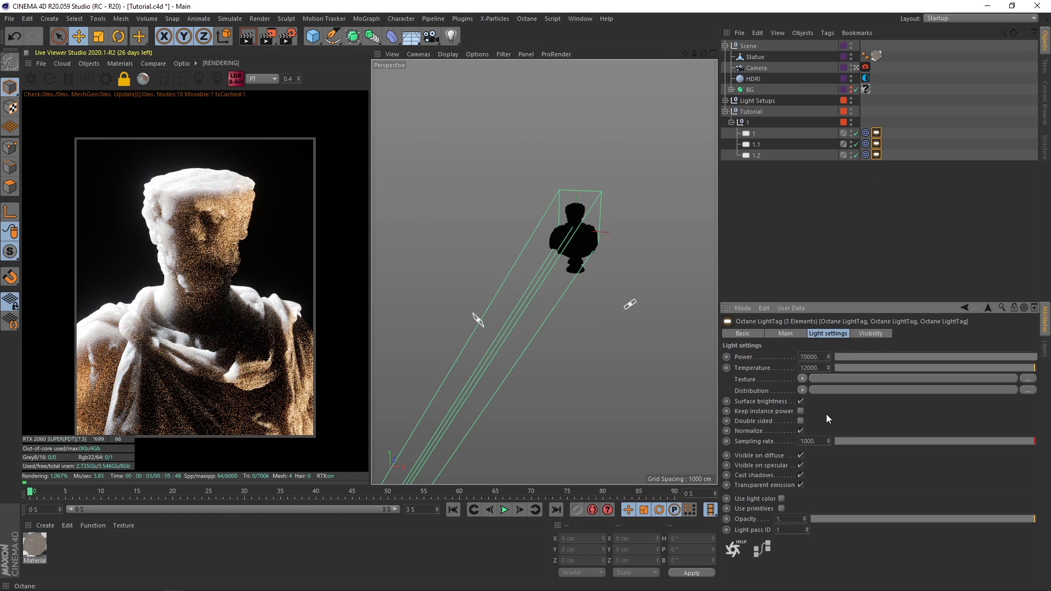
left_click(874, 232)
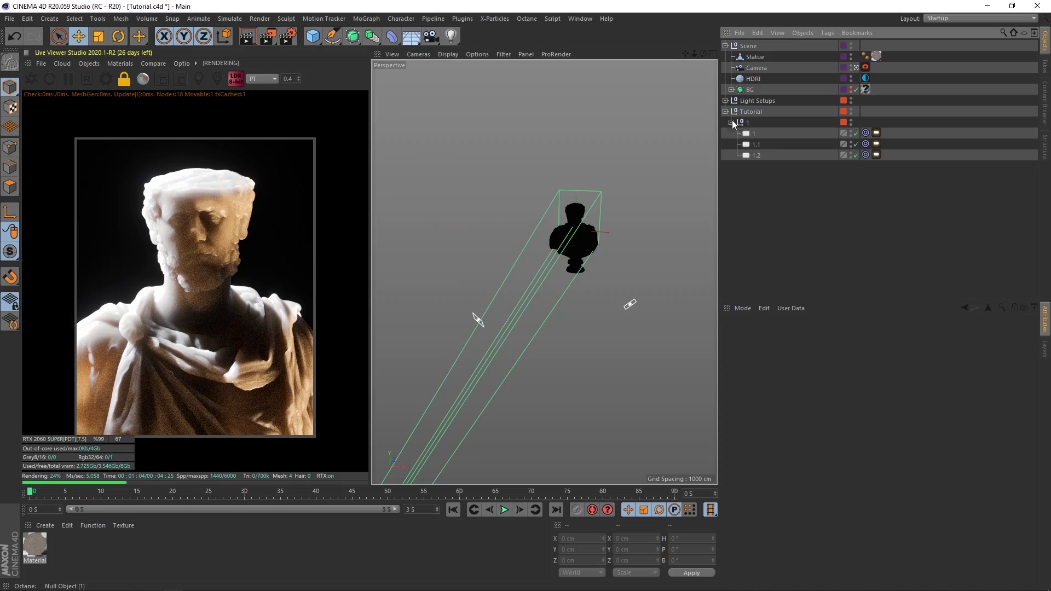
left_click(731, 122)
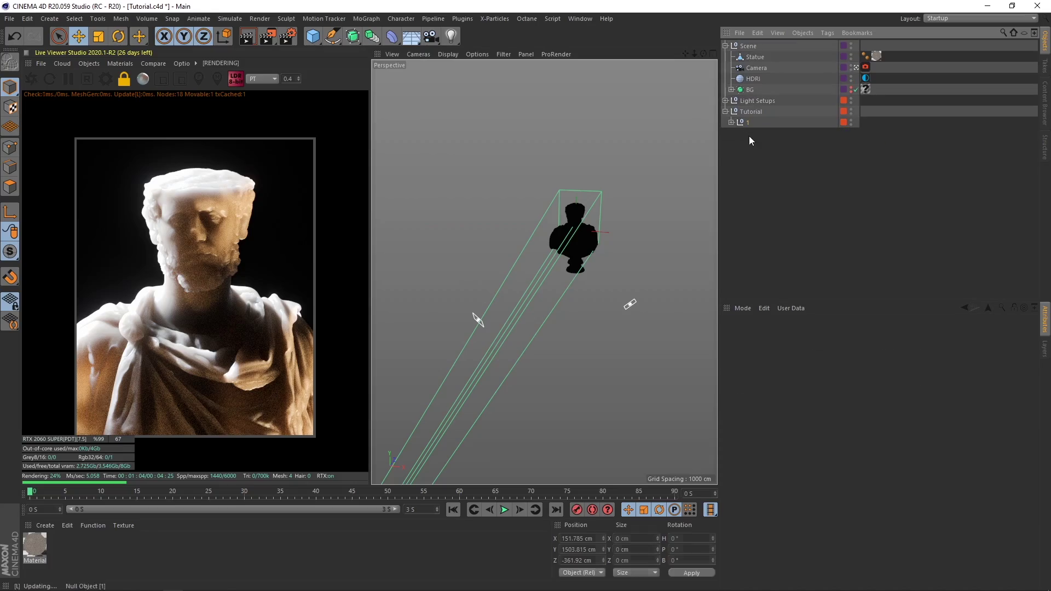
Duplicate null 1, name the copy 2 inside Tutorial, and hide the original null 1 in viewport and render.
left_click(849, 119, "alt")
left_click(850, 120, "alt")
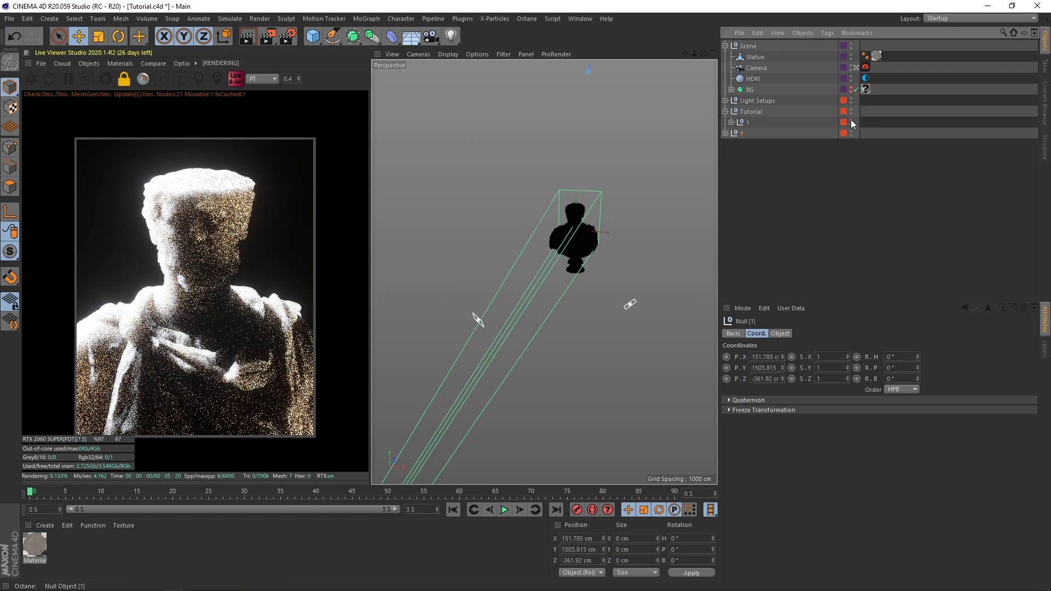
double_click(750, 134)
left_click(732, 133)
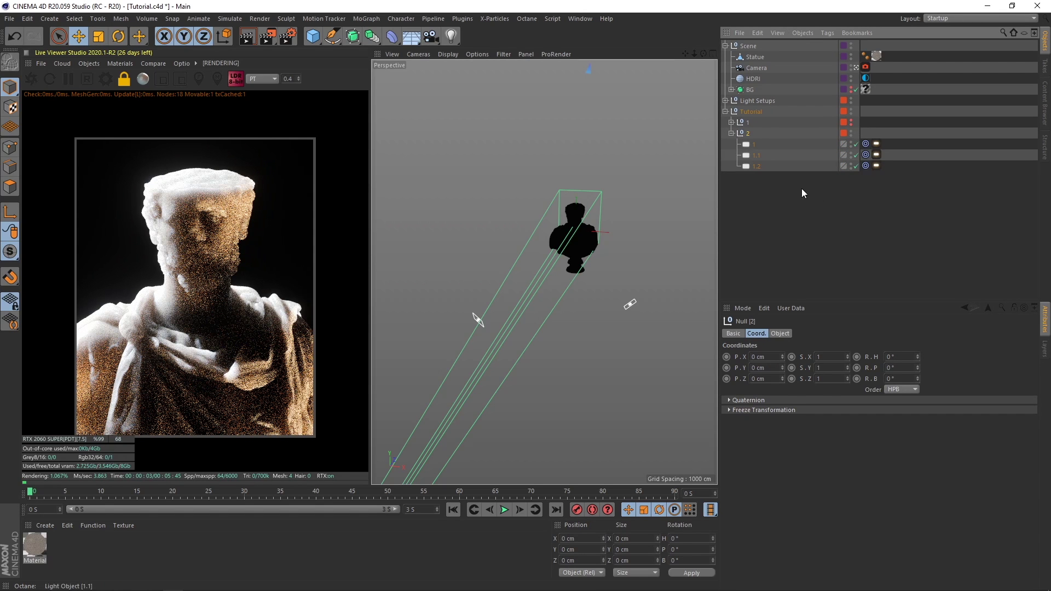
left_click(784, 181)
In null 2, disable lights 1.1 and 1.2 and move light 1 below the statue to about X -224, Y -2993, Z 184 cm.
left_click(754, 145)
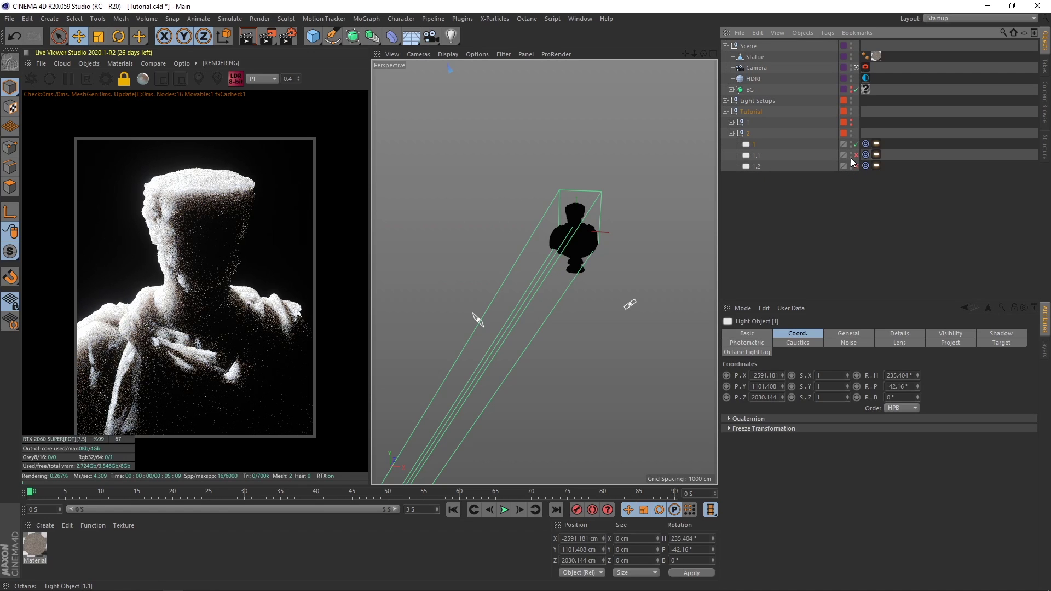
scroll(589, 237, "down", 5)
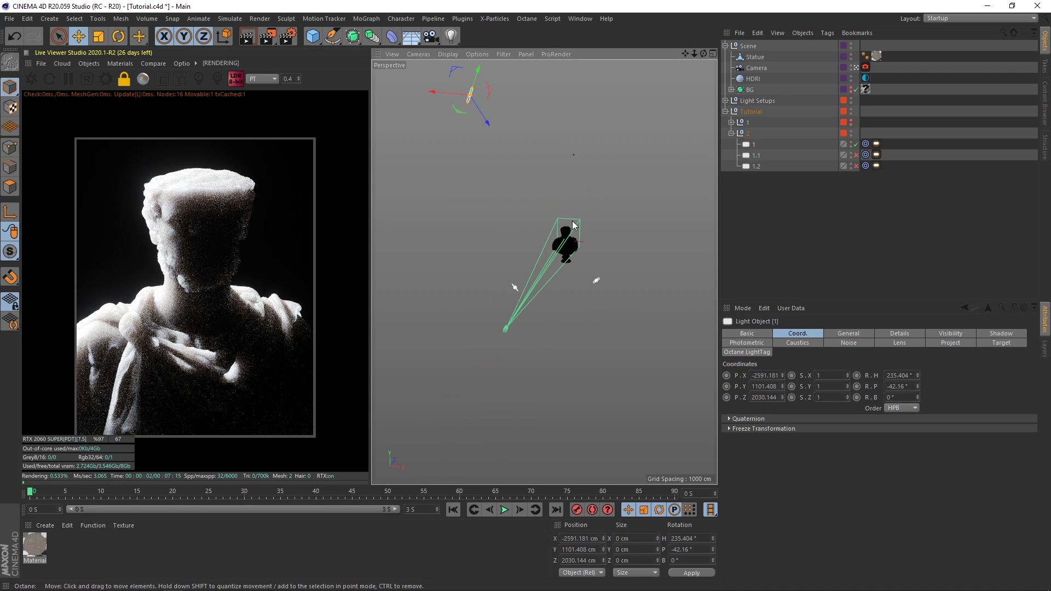
left_click_drag(477, 80, 550, 326)
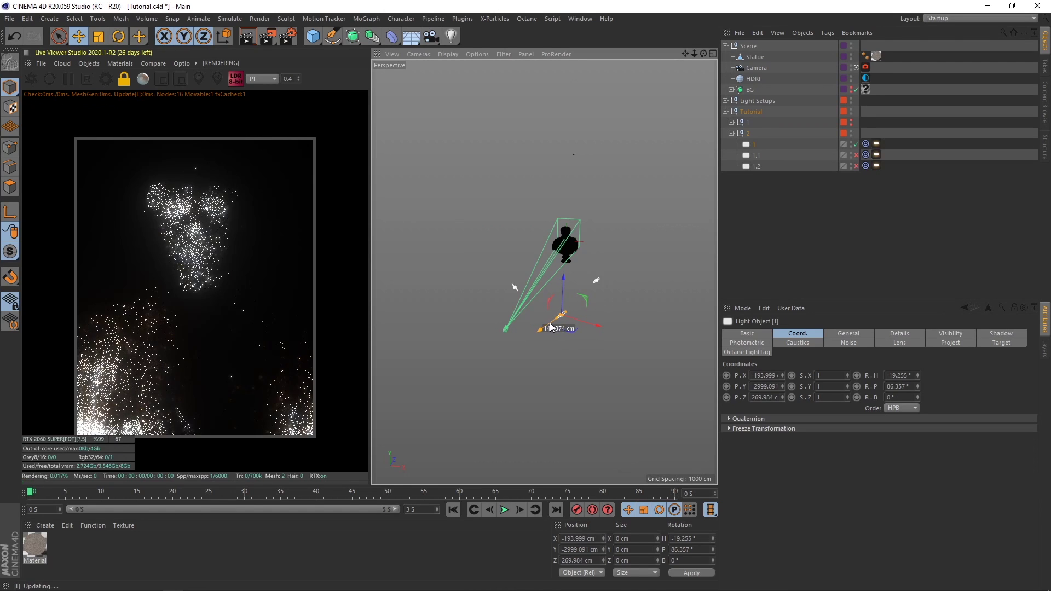
left_click_drag(550, 327, 545, 328)
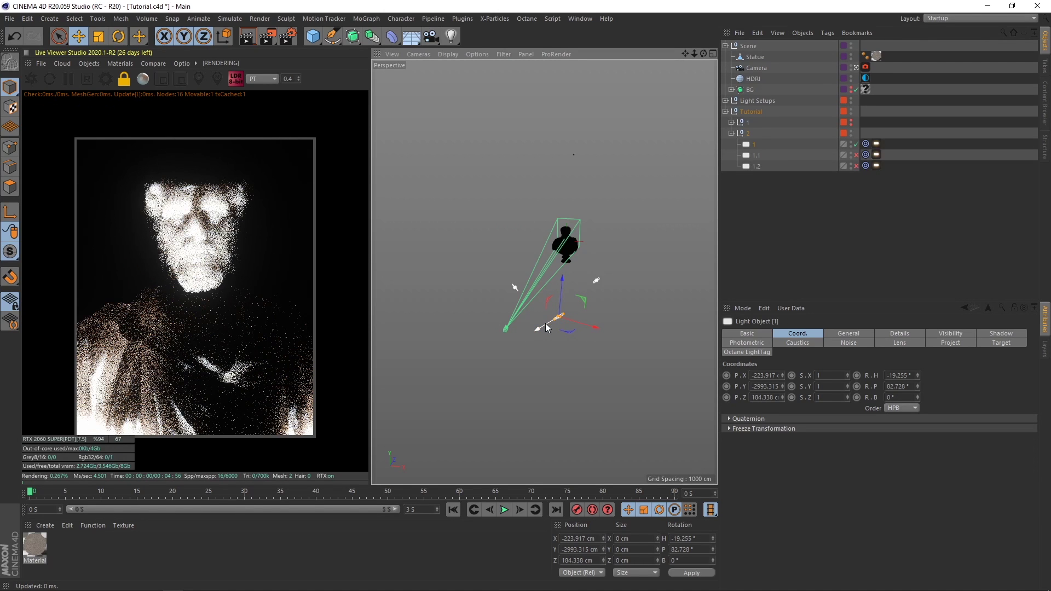
Set light 1's Octane temperature to about 6297 and its power to 10000.
left_click(876, 144)
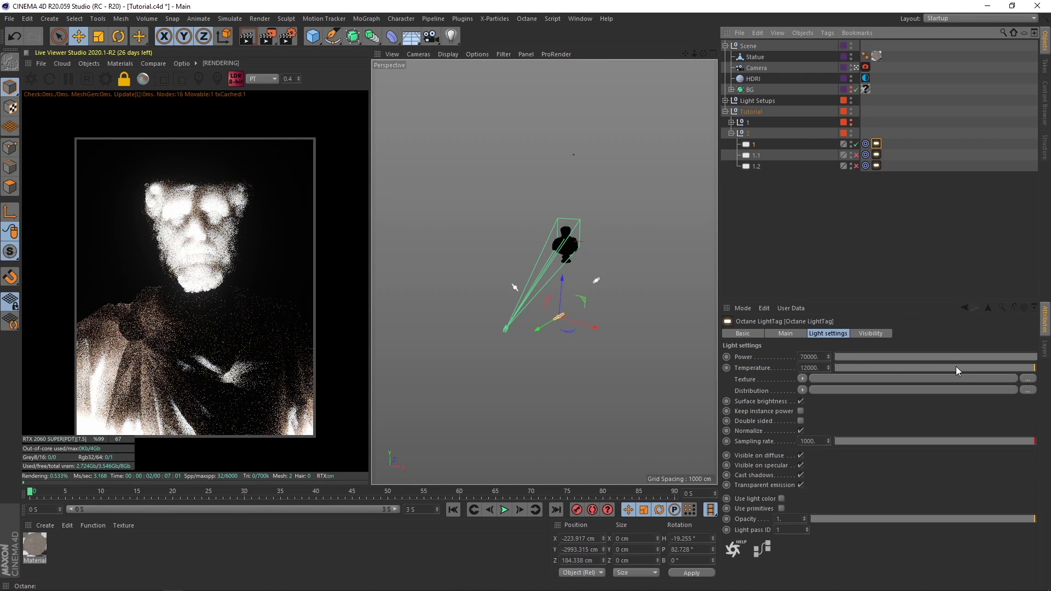
left_click_drag(955, 366, 935, 365)
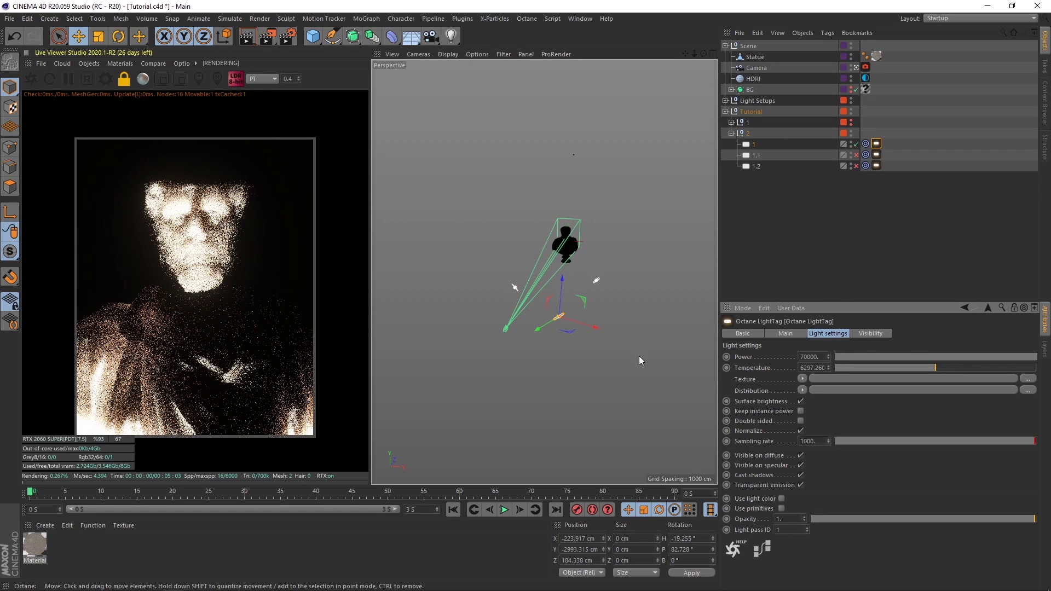
key("BackSpace")
type("1")
key("Return")
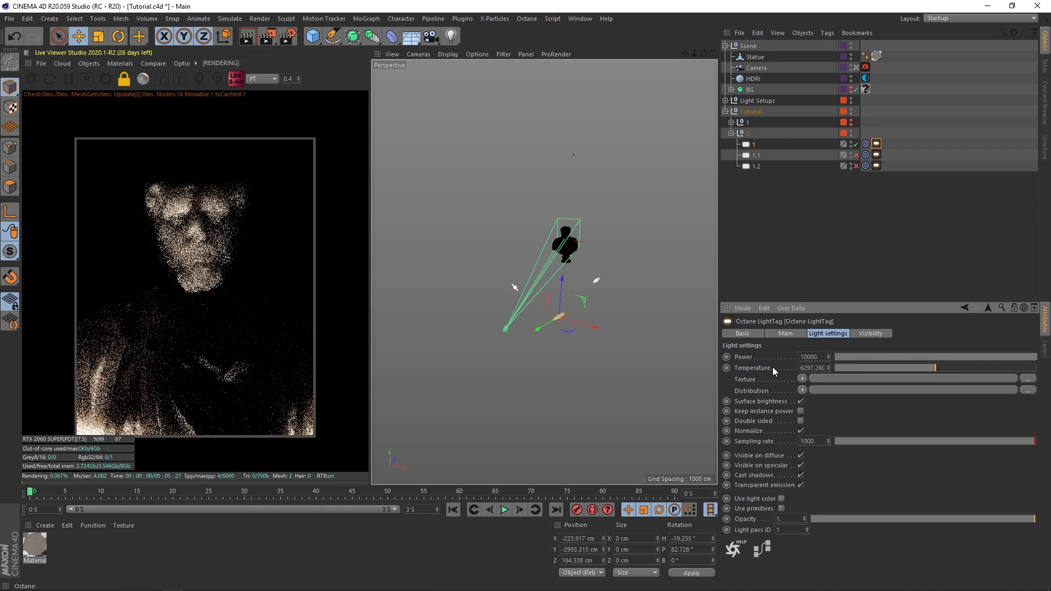
Move light 1 to about X -270, Y -2976, Z 54 cm and lower its Octane temperature slightly.
left_click_drag(564, 326, 538, 331)
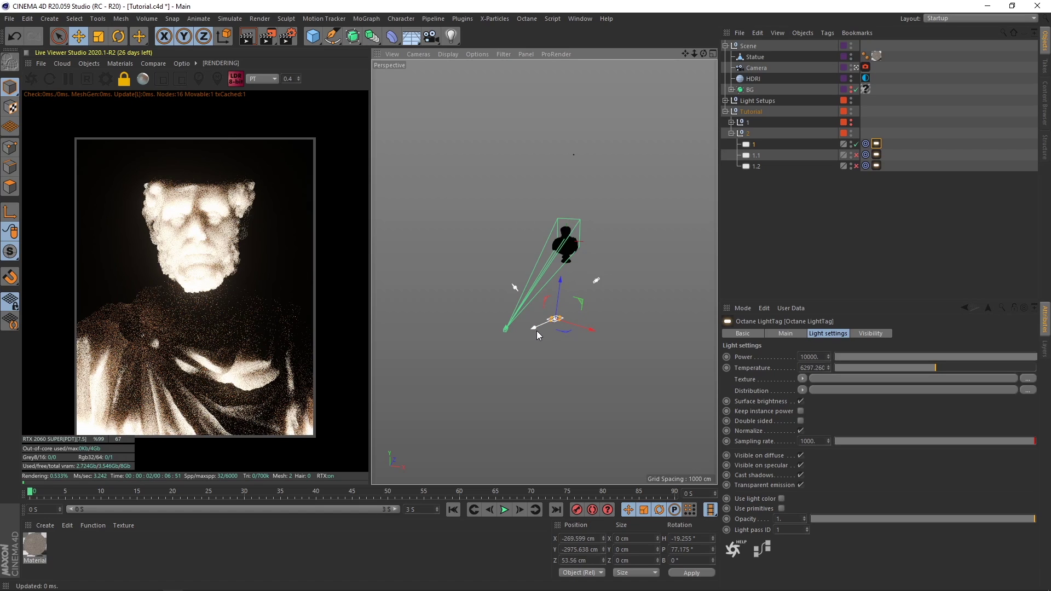
left_click(779, 258)
left_click(857, 155)
left_click(876, 144)
left_click_drag(908, 368, 912, 368)
left_click(931, 178)
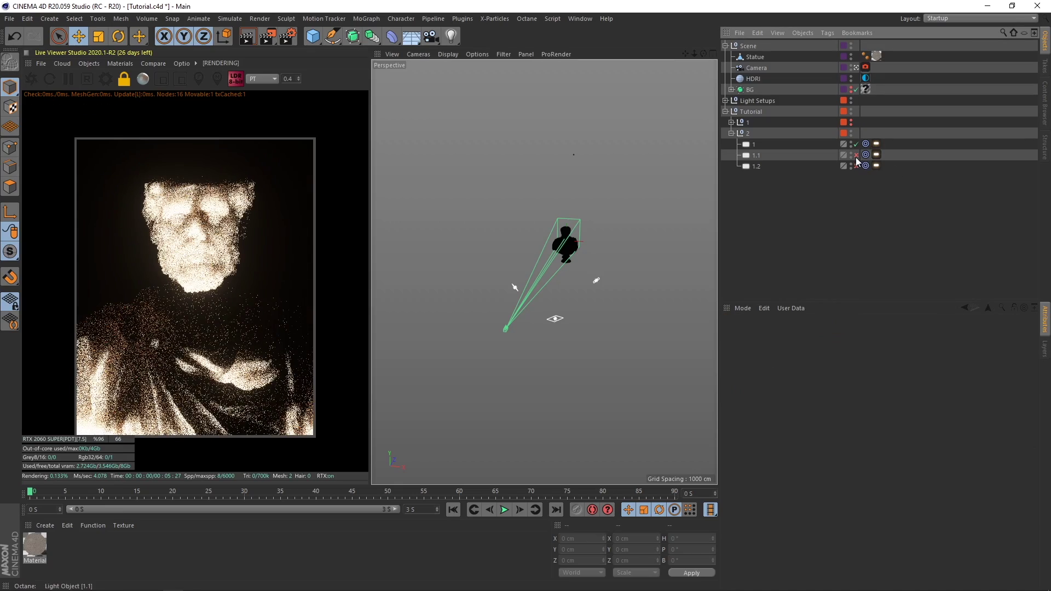
Re-enable light 1.1 and move it up beside the statue, to about X 926, Y -1750, Z 1214 cm.
left_click(857, 155)
left_click(856, 166)
left_click(758, 156)
left_click_drag(599, 277, 585, 222)
Set the Octane temperature to about 2296 on light 1.1 and about 9007 on light 1.
left_click(876, 155)
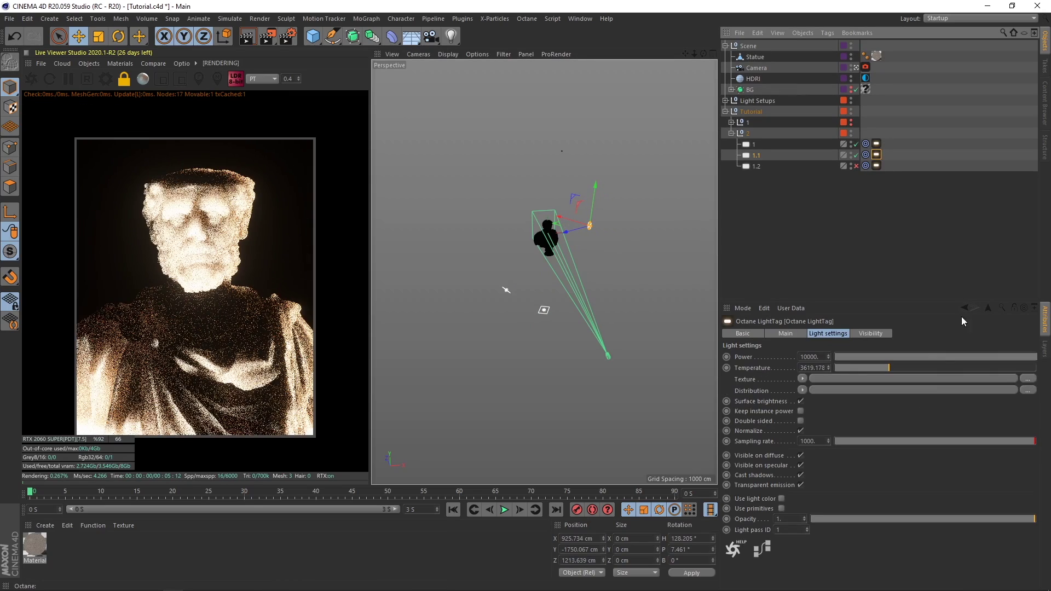
left_click_drag(912, 370, 866, 370)
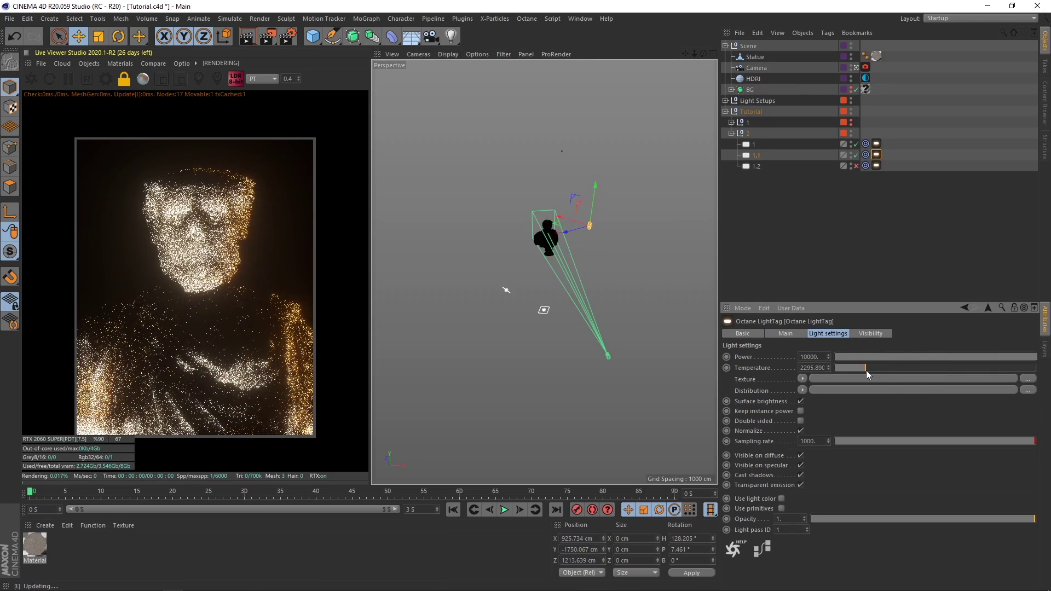
left_click(877, 145)
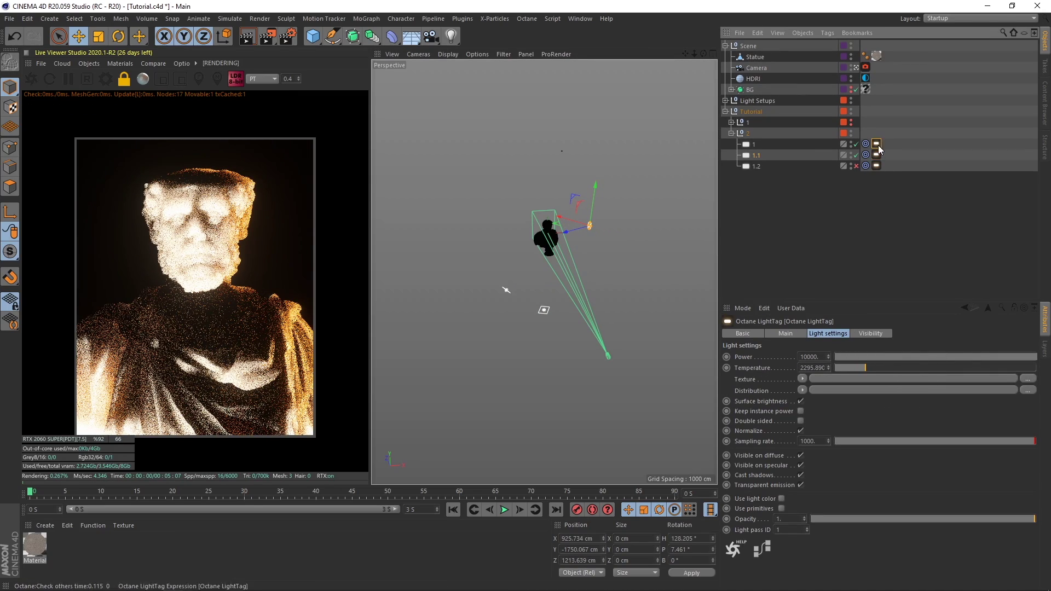
left_click_drag(943, 369, 982, 376)
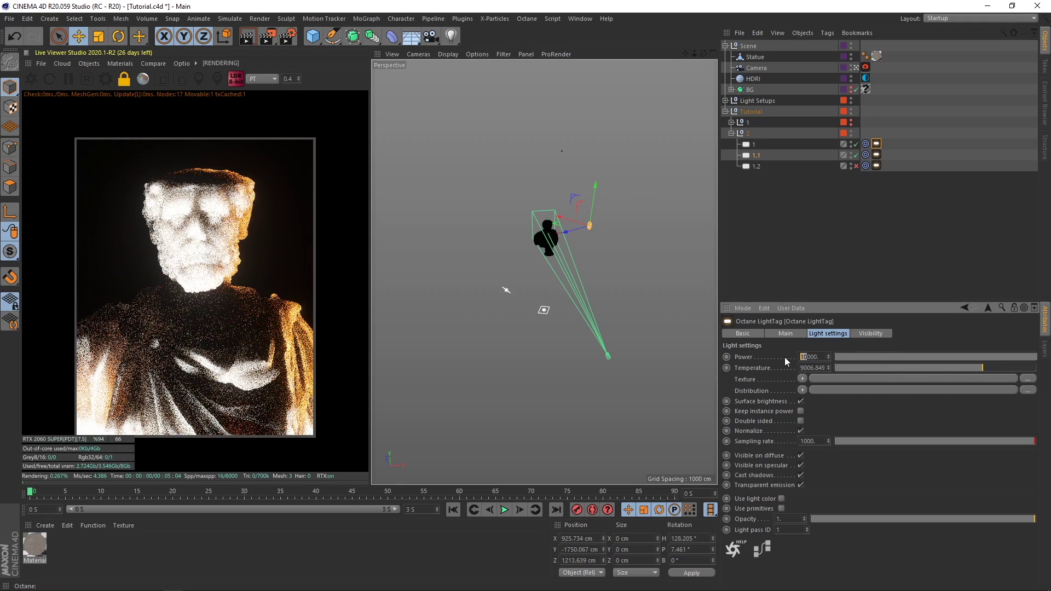
left_click(772, 175)
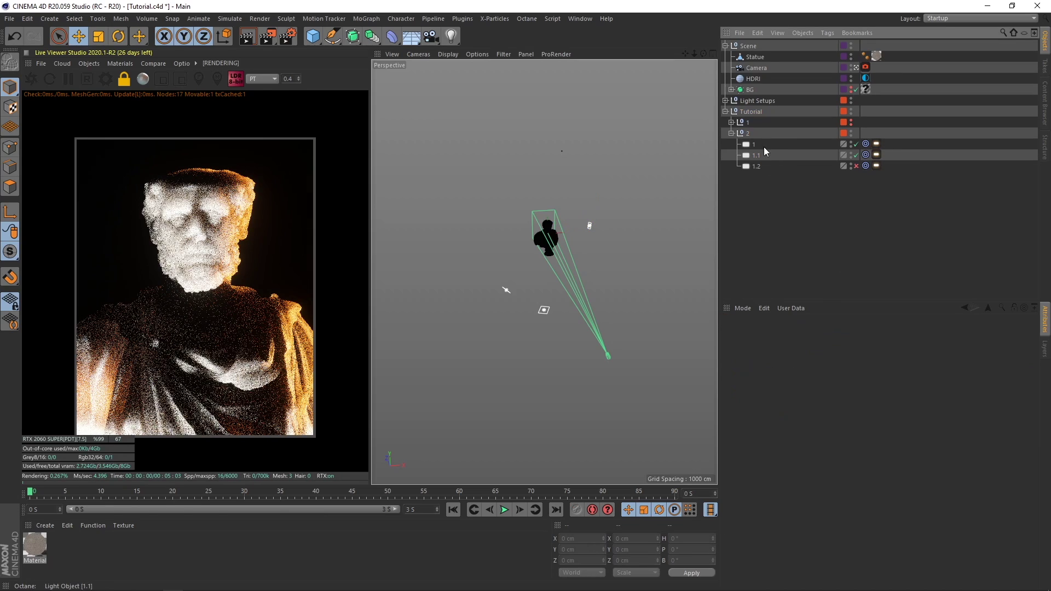
Lower light 1 in front of the statue to about X -148, Y -3361, Z 24 cm.
left_click(755, 145)
left_click_drag(546, 286, 557, 342)
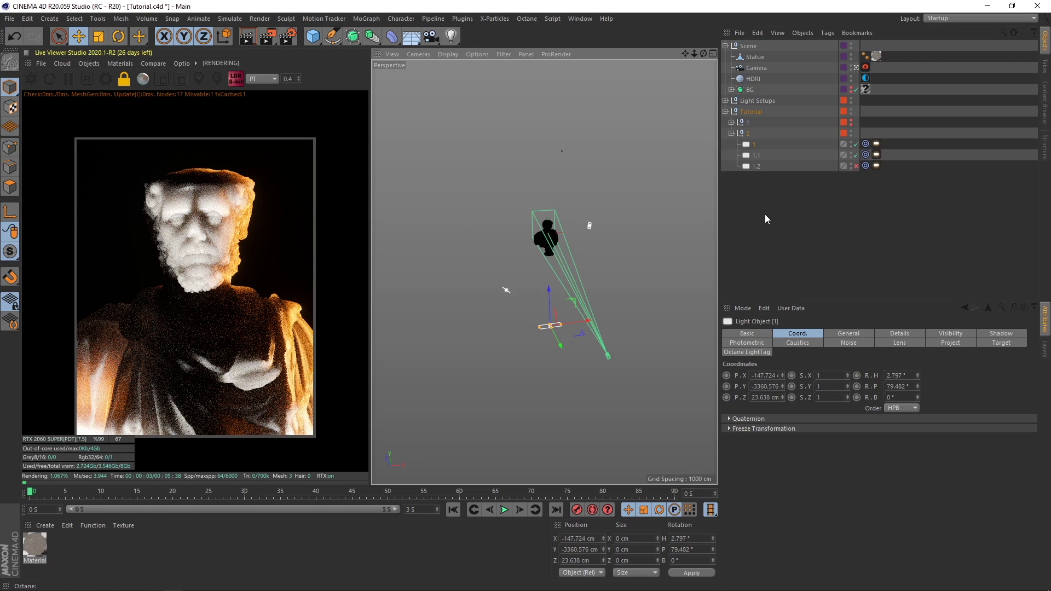
left_click(817, 248)
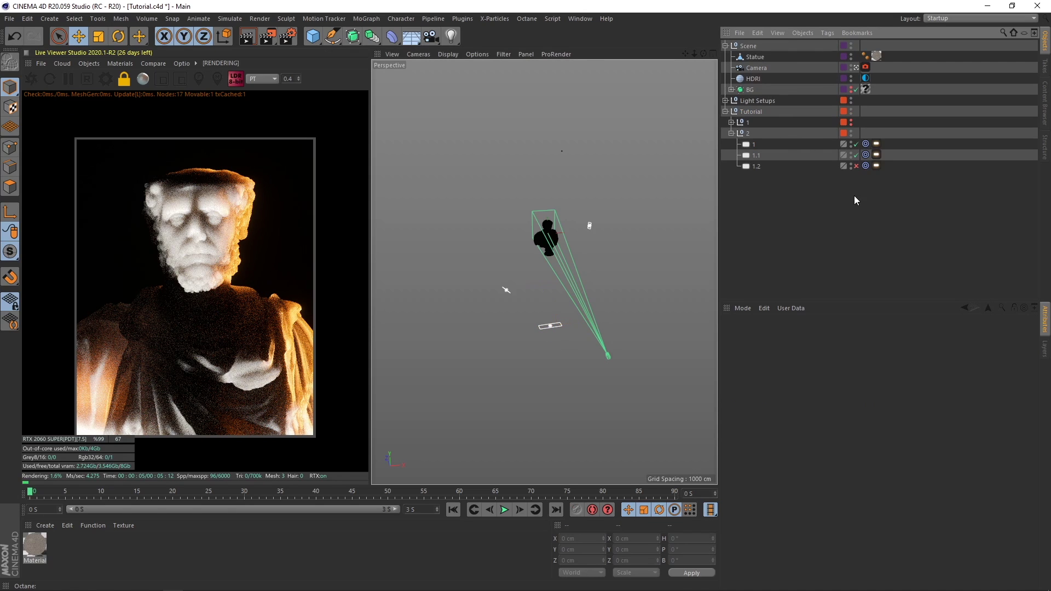
Re-enable light 1.2 and place it on the statue's other side at about X -1486, Y -1774, Z 1092 cm, stretched into a long strip.
left_click(763, 166)
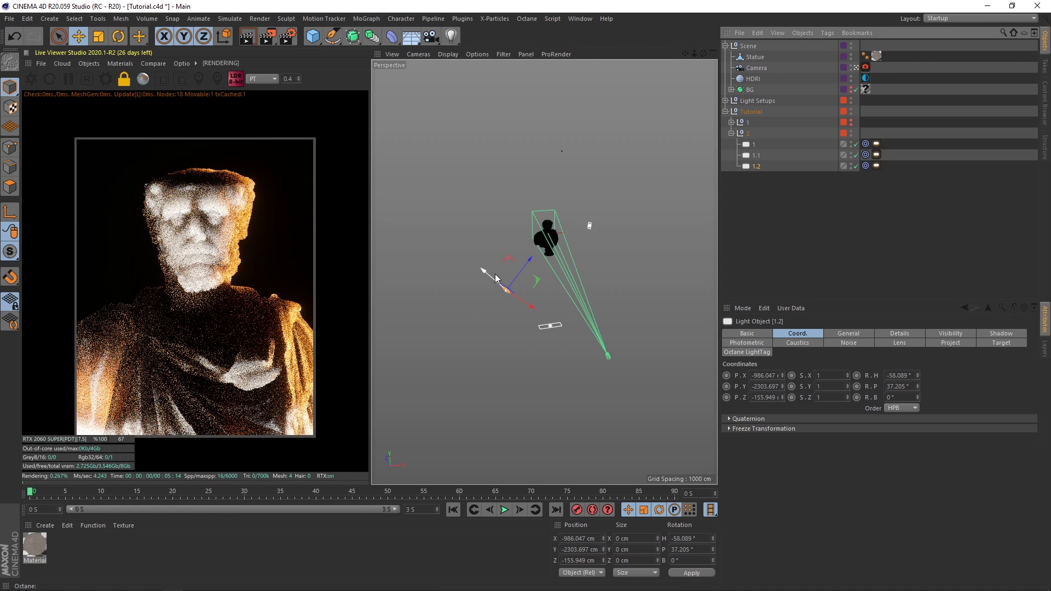
mouse_move(488, 270)
left_mouse_down()
mouse_move(514, 291)
mouse_move(470, 257)
mouse_move(476, 265)
mouse_move(477, 237)
mouse_move(491, 242)
mouse_move(481, 265)
left_mouse_up()
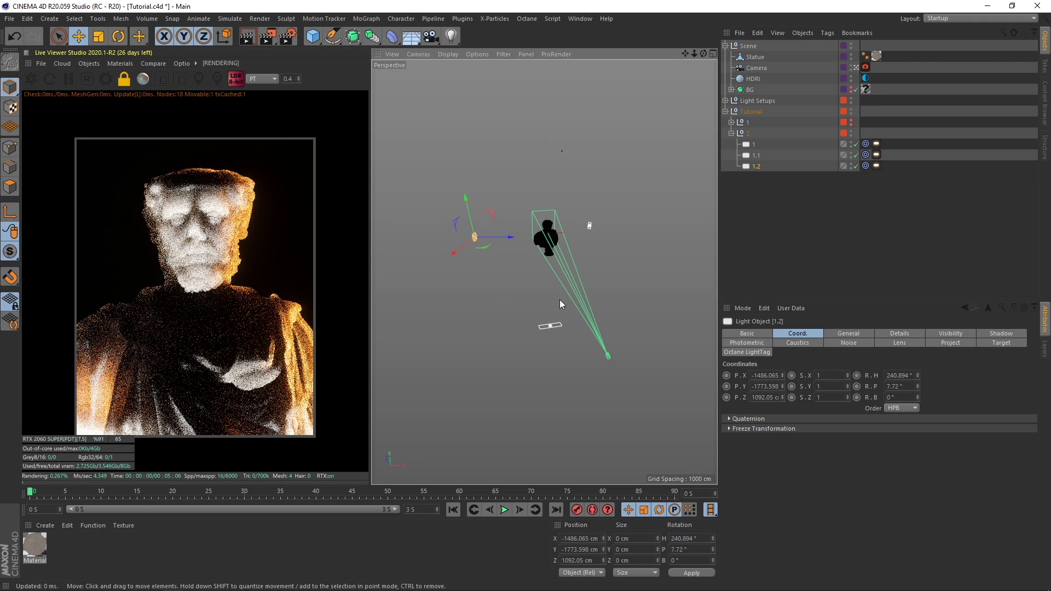
left_click(480, 248)
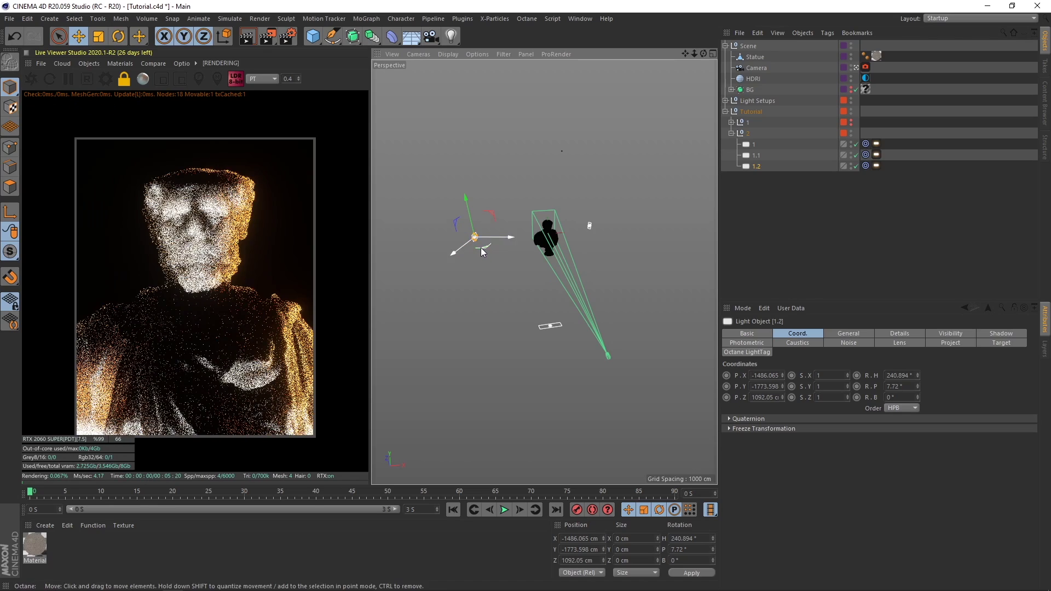
left_click_drag(475, 241, 479, 261)
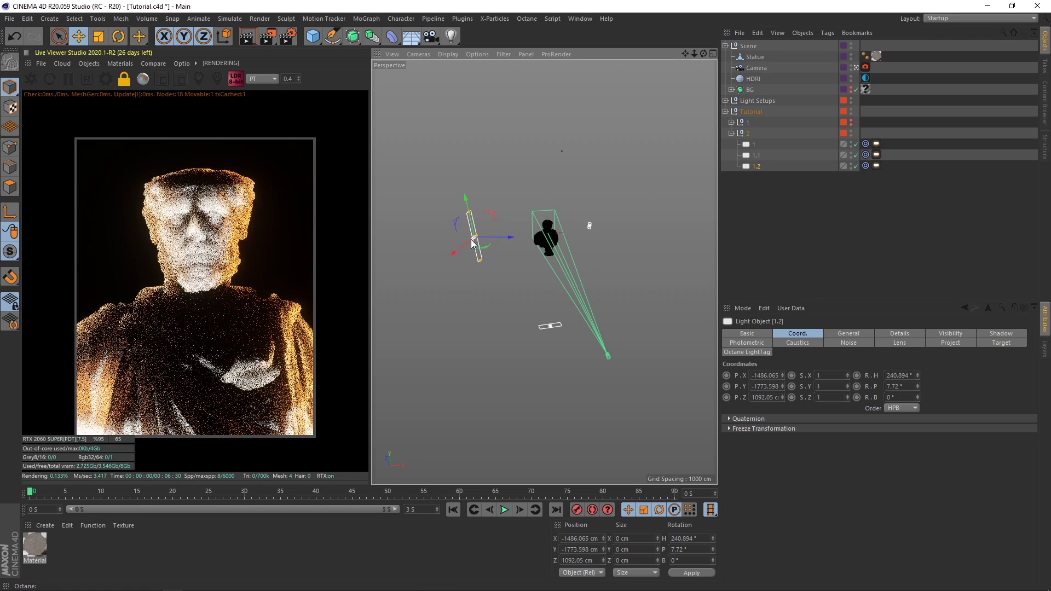
Try an Octane temperature of about 8755 on light 1.2, and move the light lower beside the statue.
left_click(876, 165)
left_click_drag(871, 369, 979, 379)
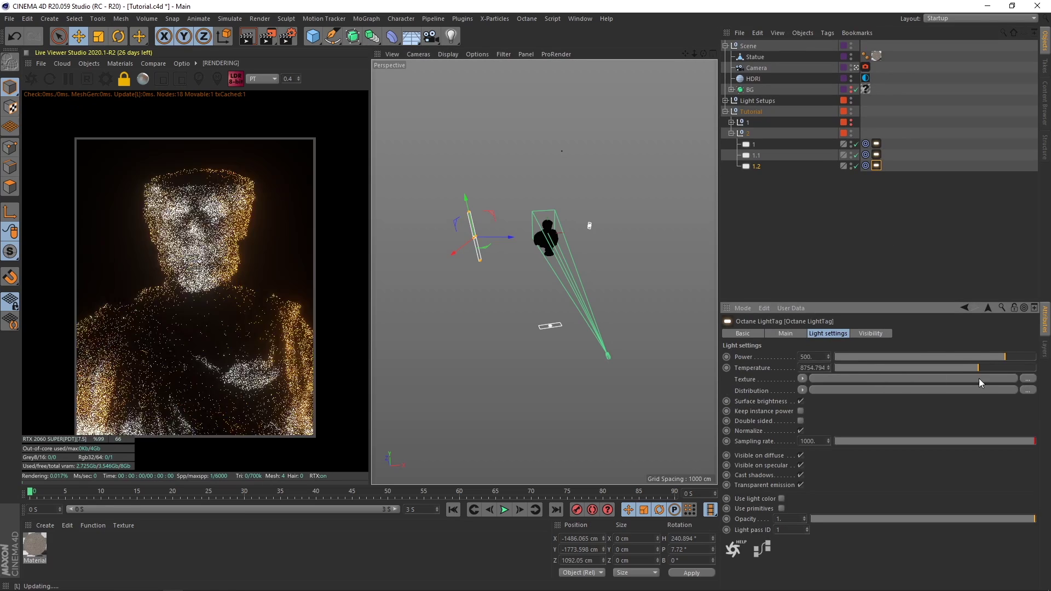
left_click_drag(454, 265, 445, 273)
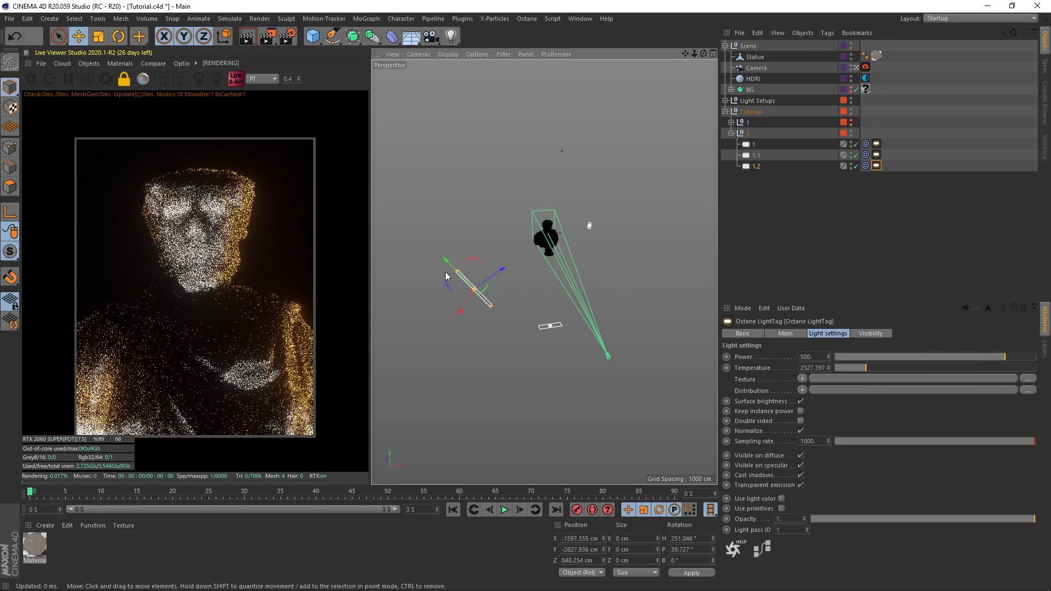
left_click(757, 255)
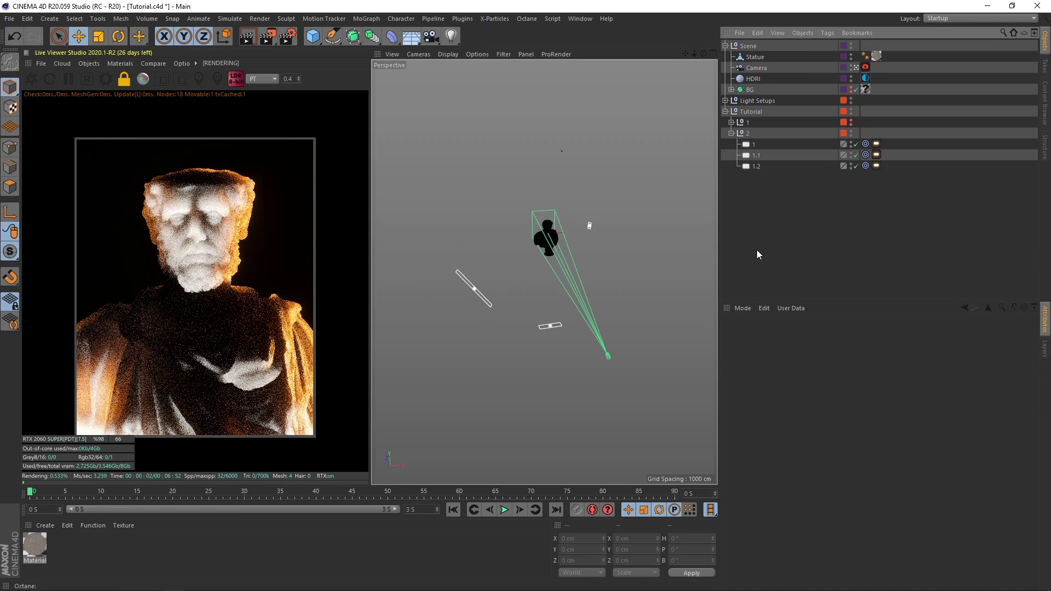
Switch lights 1.1 and 1.2 off and back on one by one to compare their contributions.
left_click(855, 155)
left_click(855, 165)
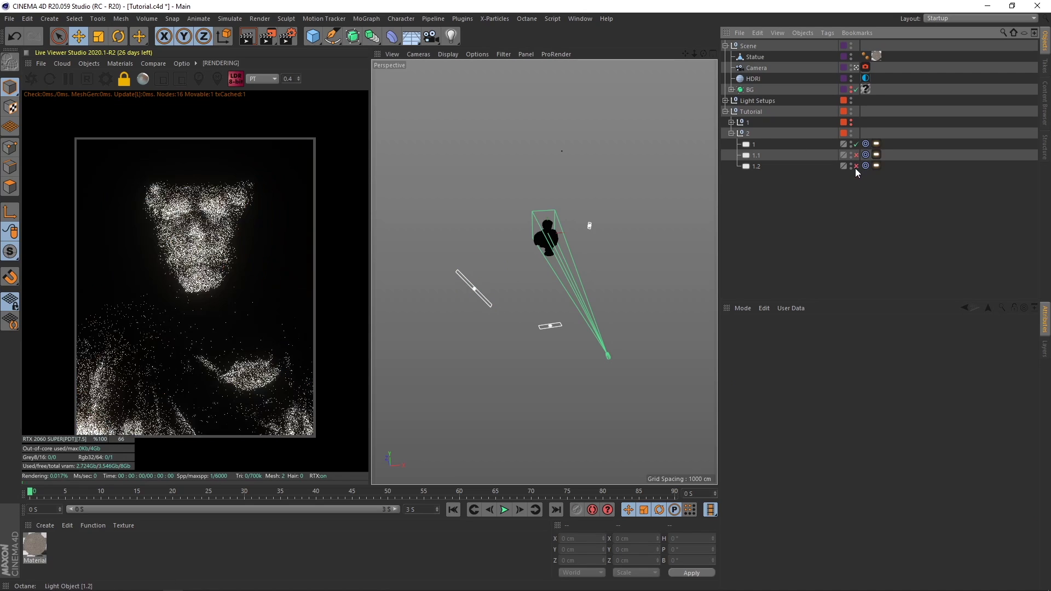
left_click(856, 155)
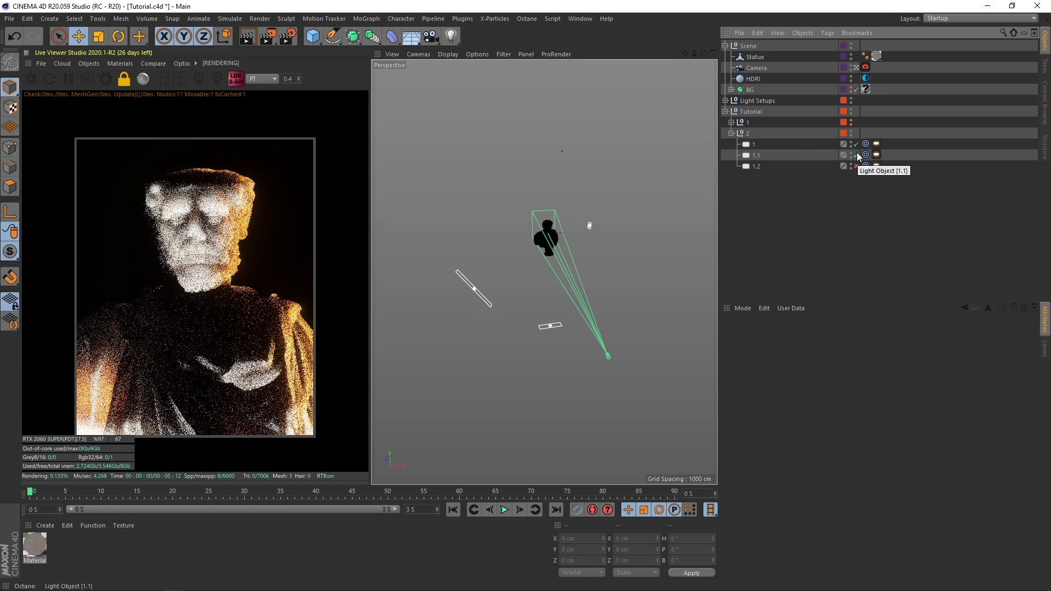
left_click(856, 165)
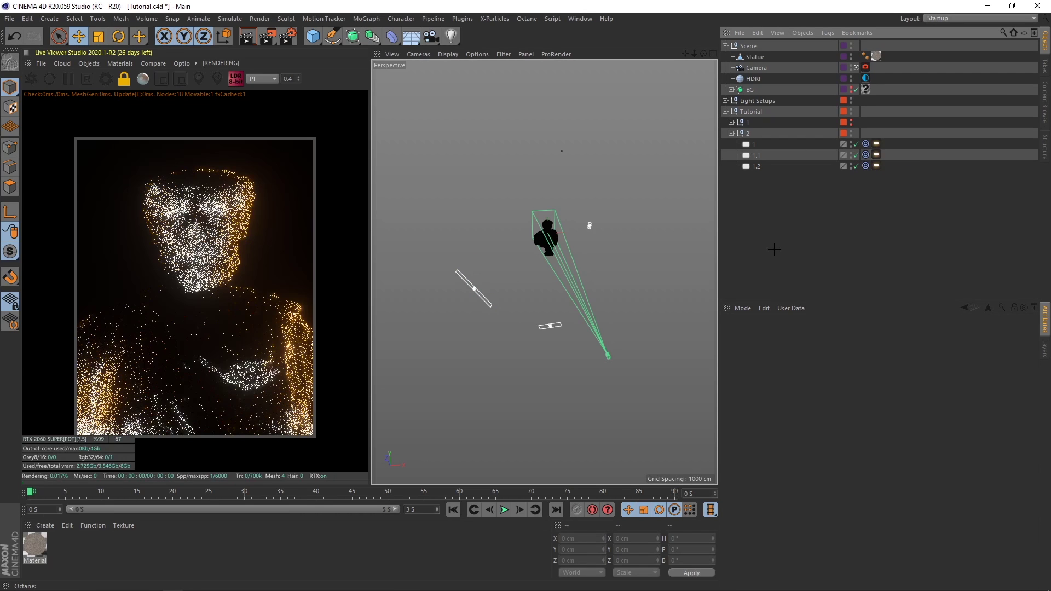
Store the render buffer, hide null 2 and show null 1, and compare both light setups with the A/B divider.
left_click(153, 63)
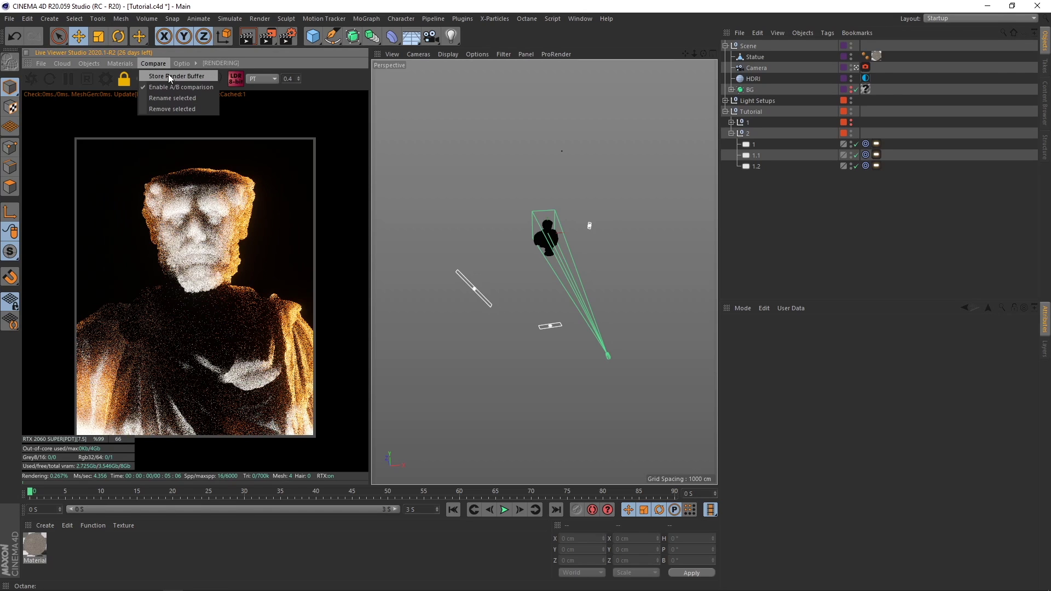
left_click(171, 80)
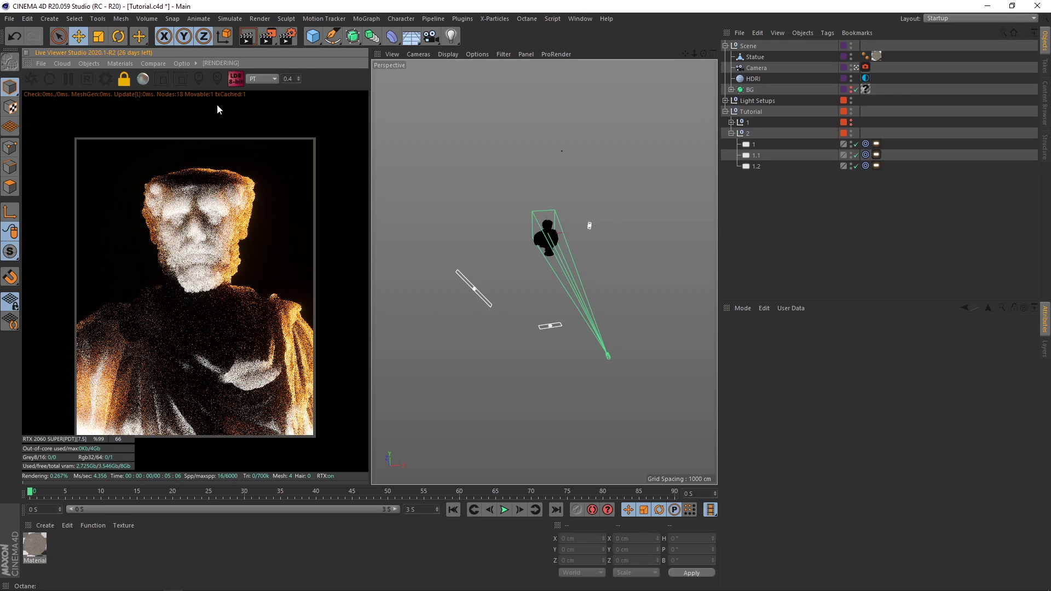
left_click(852, 121, "alt")
double_click(852, 122, "alt")
double_click(850, 130, "alt")
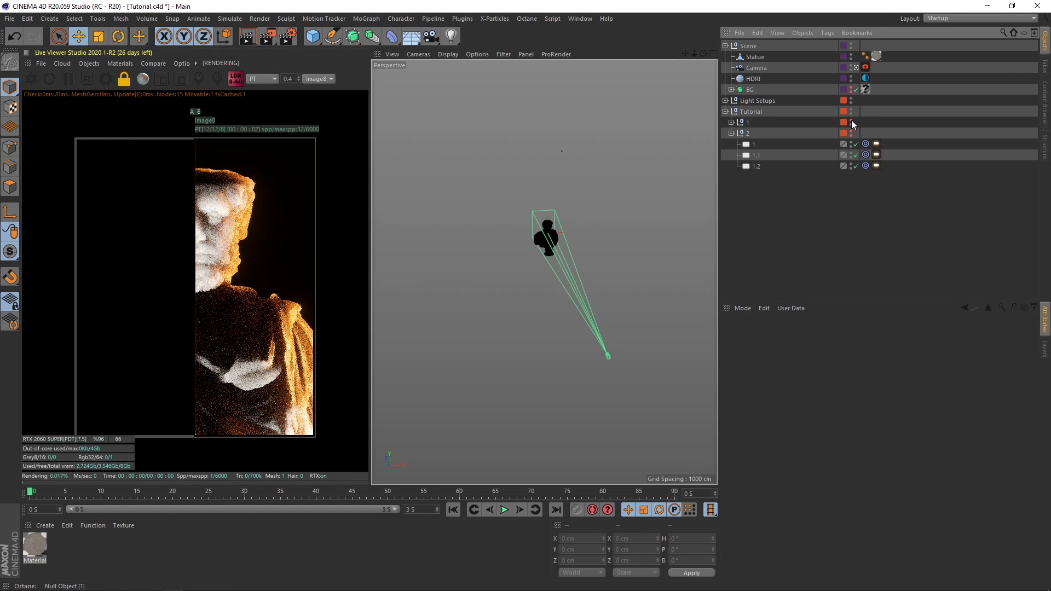
left_click(851, 121, "alt")
left_click_drag(194, 253, 310, 275)
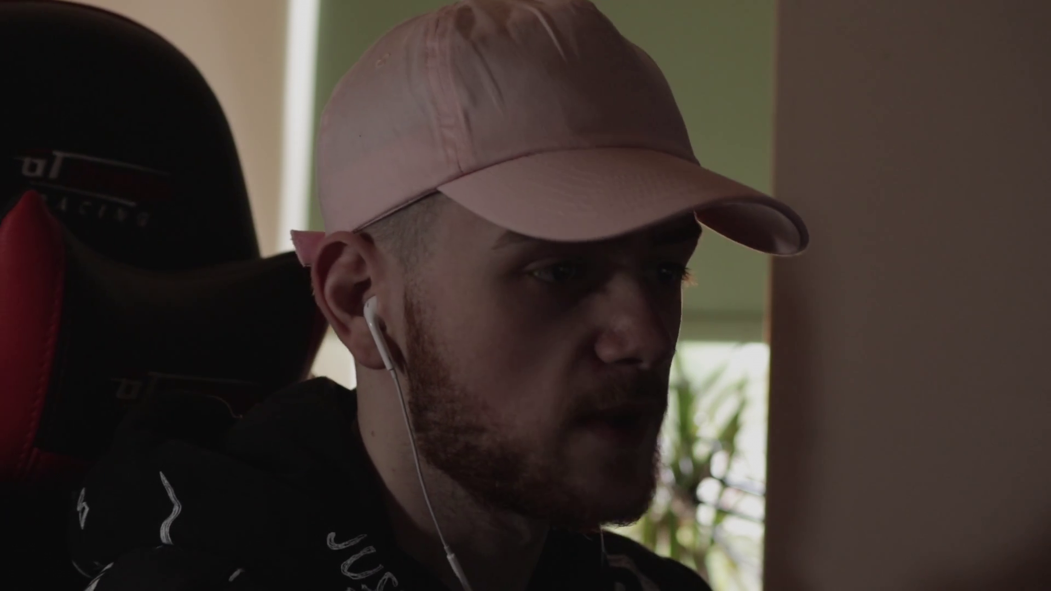